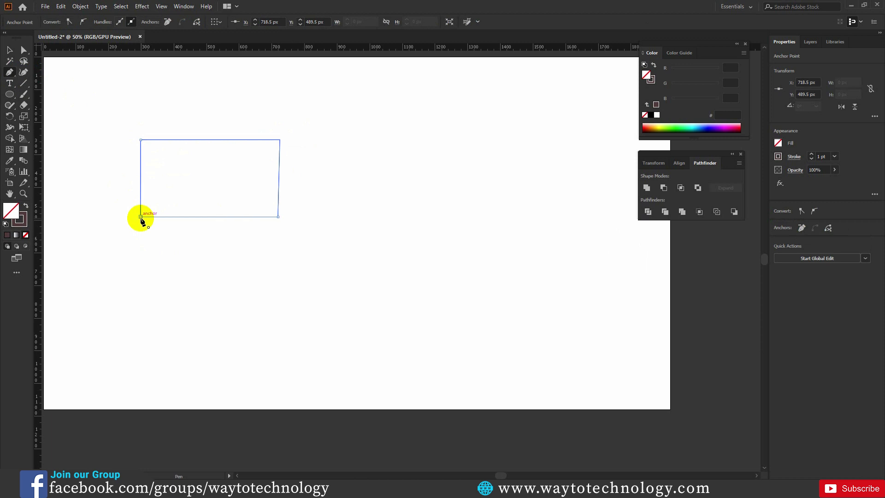
- Swap the four-sided shape's fill and stroke colours and swap them back
{"action": "key", "text": "a"}
{"action": "left_click", "coordinate": [26, 206]}
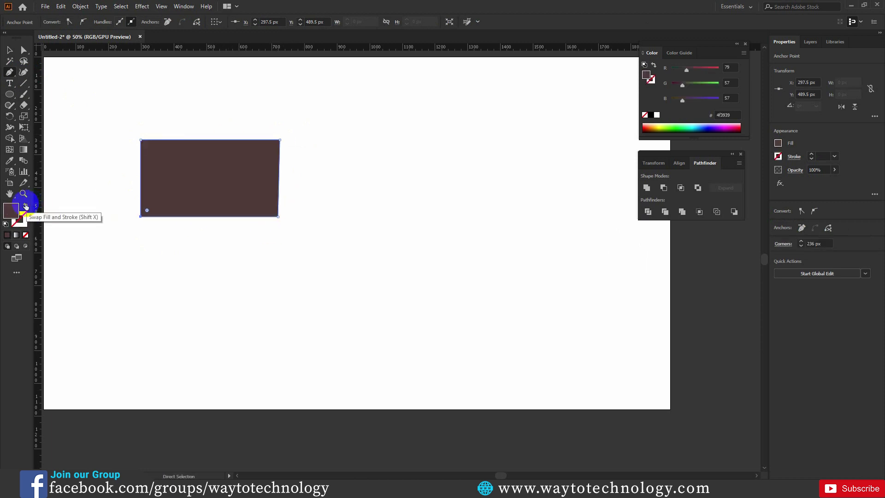
{"action": "left_click", "coordinate": [27, 205]}
{"action": "left_click", "coordinate": [8, 72]}
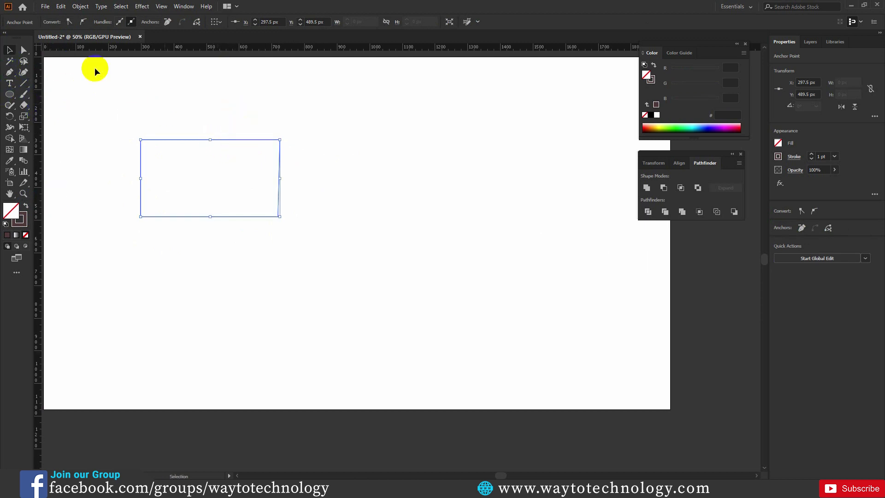
- Reshape the path by pulling its upper corners outward and moving its top and bottom edges, and place a copy of the bottom edge beside it
{"action": "left_click", "coordinate": [23, 50]}
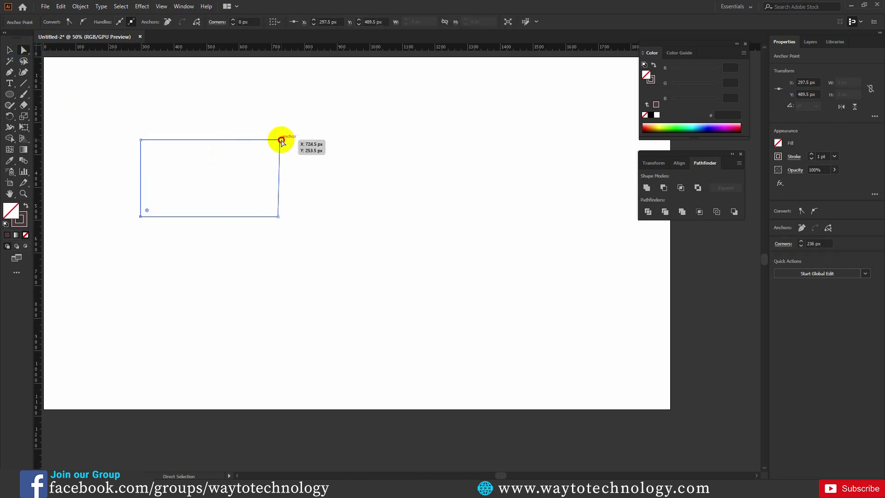
{"action": "left_click_drag", "start_coordinate": [280, 140], "coordinate": [315, 128]}
{"action": "left_click_drag", "start_coordinate": [140, 140], "coordinate": [105, 126]}
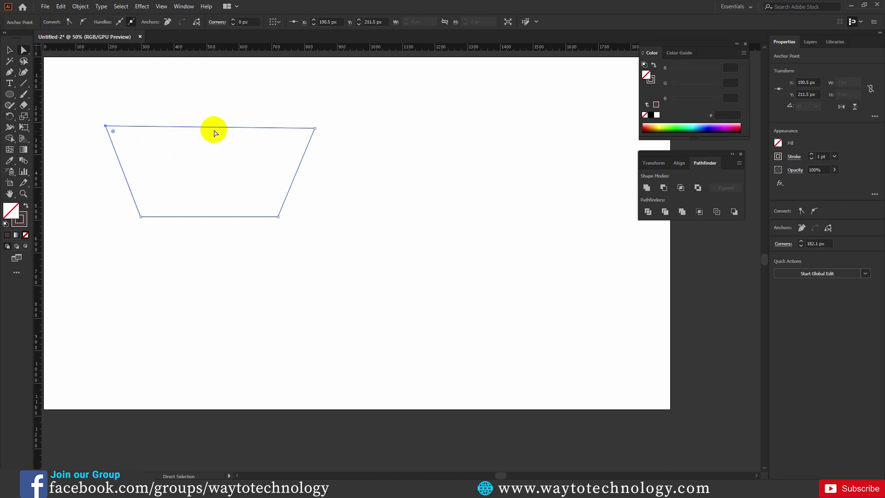
{"action": "left_click_drag", "start_coordinate": [214, 126], "coordinate": [341, 174]}
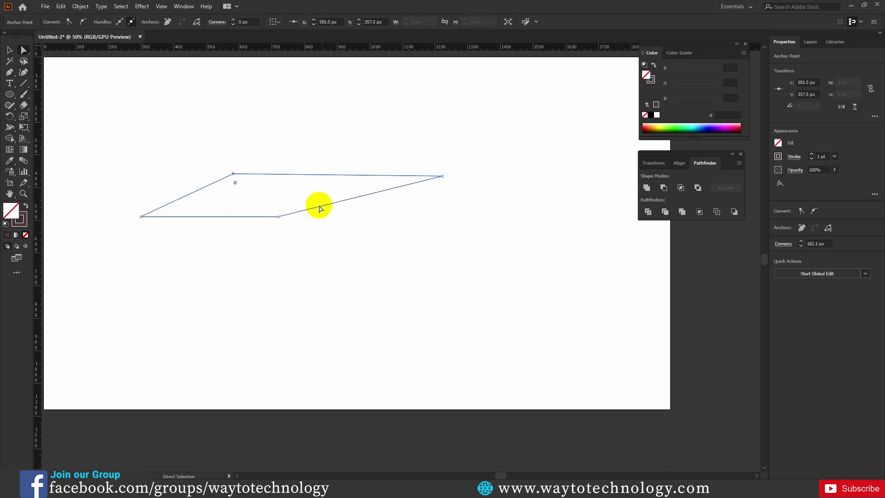
{"action": "left_click_drag", "start_coordinate": [261, 217], "coordinate": [395, 297]}
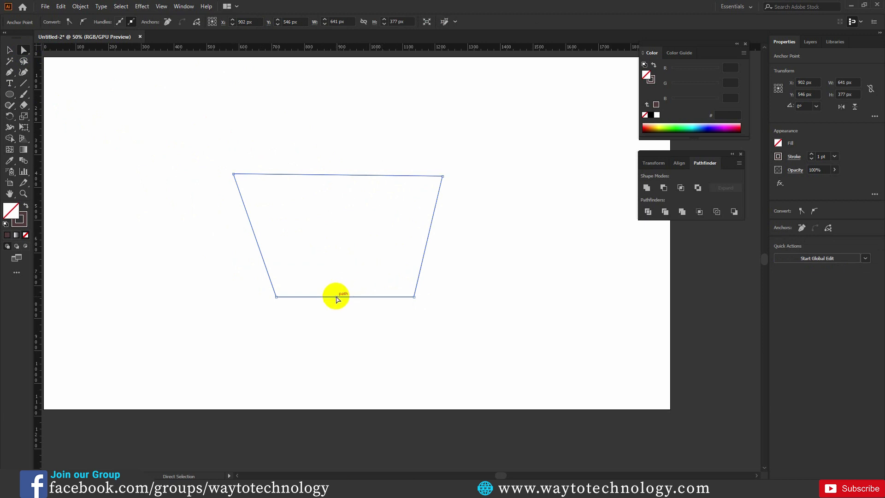
{"action": "left_click_drag", "start_coordinate": [336, 298], "coordinate": [160, 235]}
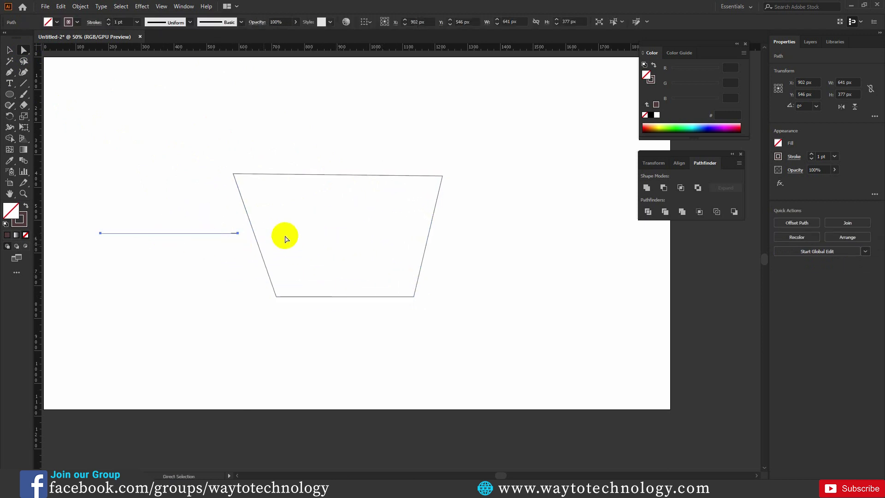
- Select the trapezoid and the separate line and delete them from the artboard
{"action": "left_click_drag", "start_coordinate": [154, 178], "coordinate": [498, 365]}
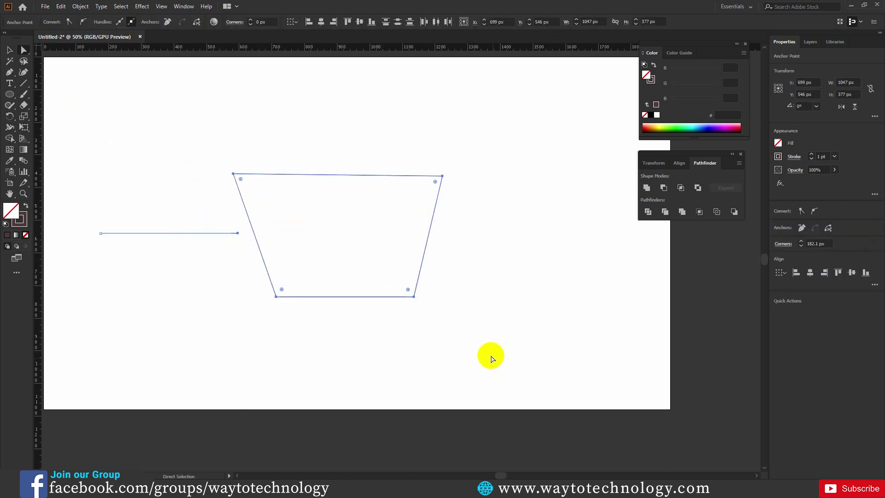
{"action": "key", "text": "Delete"}
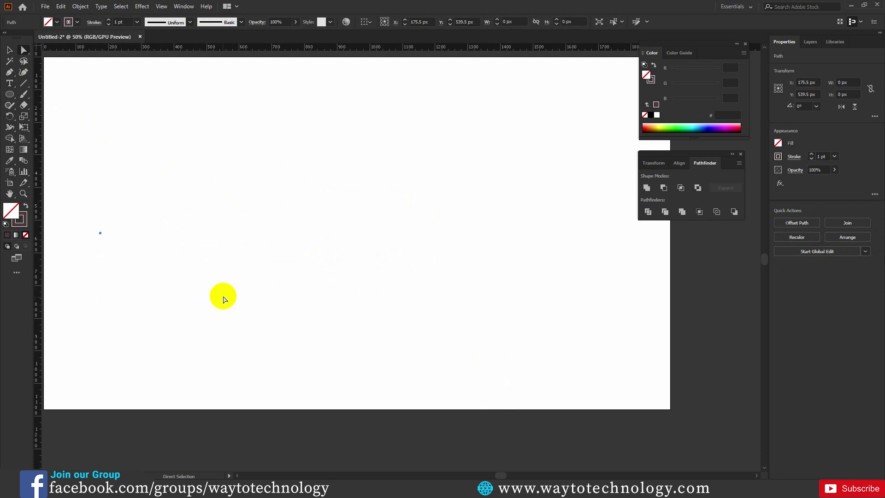
{"action": "left_click", "coordinate": [224, 308]}
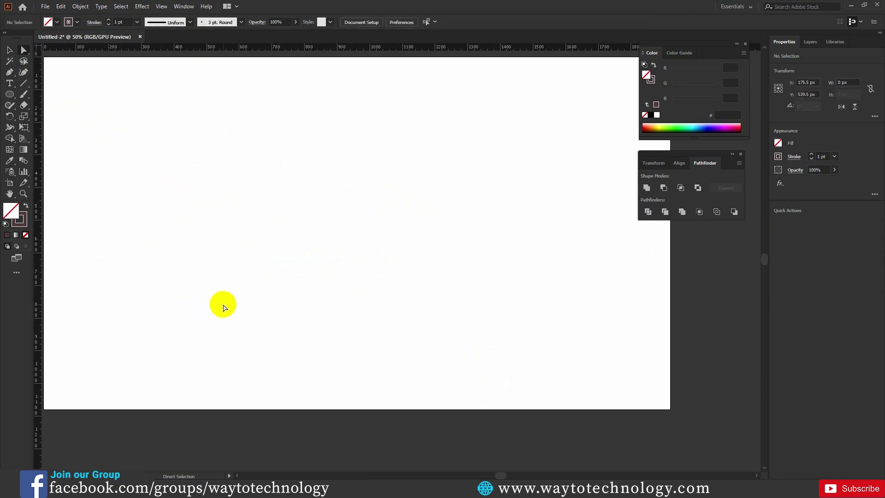
- Draw a closed rectangle about 555 px wide and 397 px high with the Pen tool, using straight constrained segments
{"action": "left_click", "coordinate": [9, 73]}
{"action": "left_click_drag", "start_coordinate": [9, 75], "coordinate": [51, 90]}
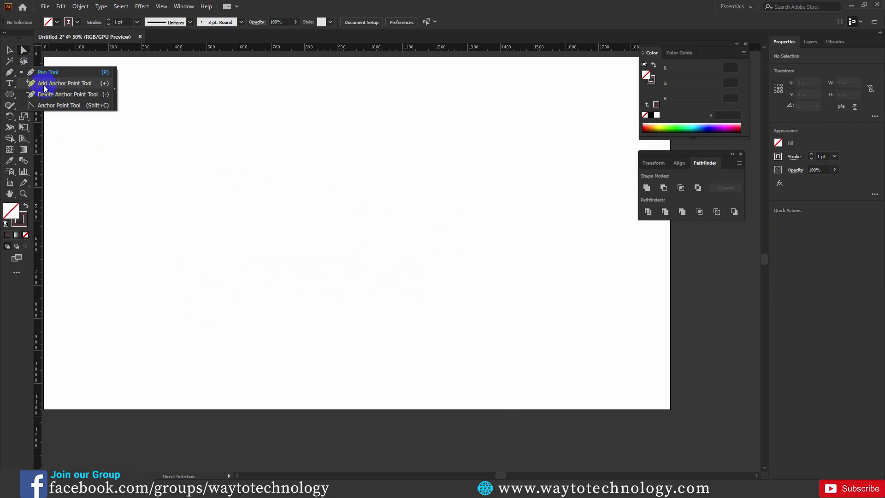
{"action": "left_click_drag", "start_coordinate": [68, 86], "coordinate": [59, 72]}
{"action": "left_click", "coordinate": [189, 179]}
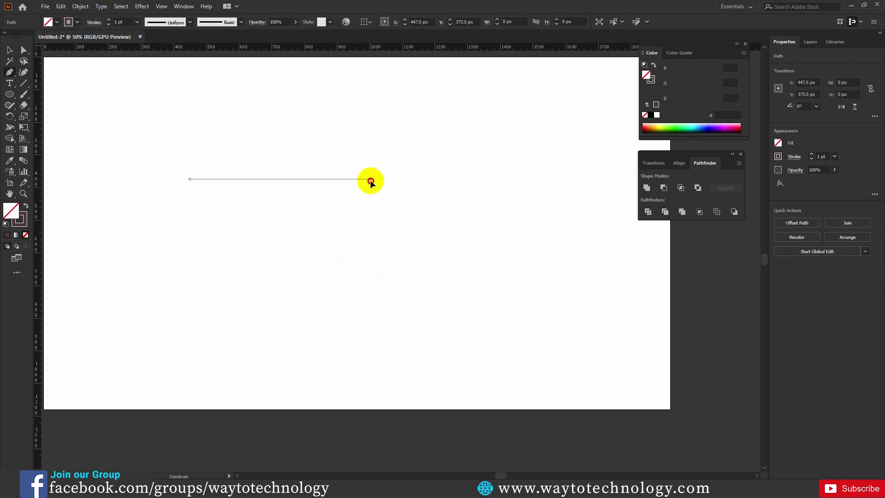
{"action": "left_click", "coordinate": [371, 179]}
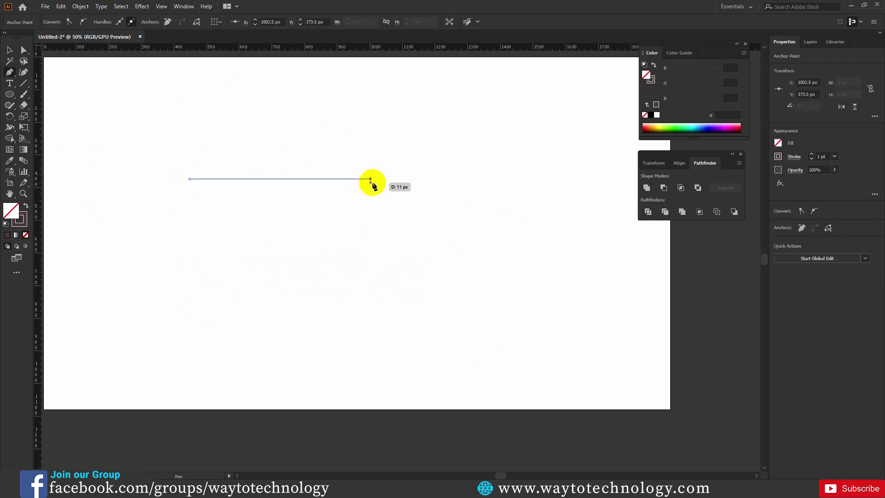
{"action": "left_click", "coordinate": [371, 308]}
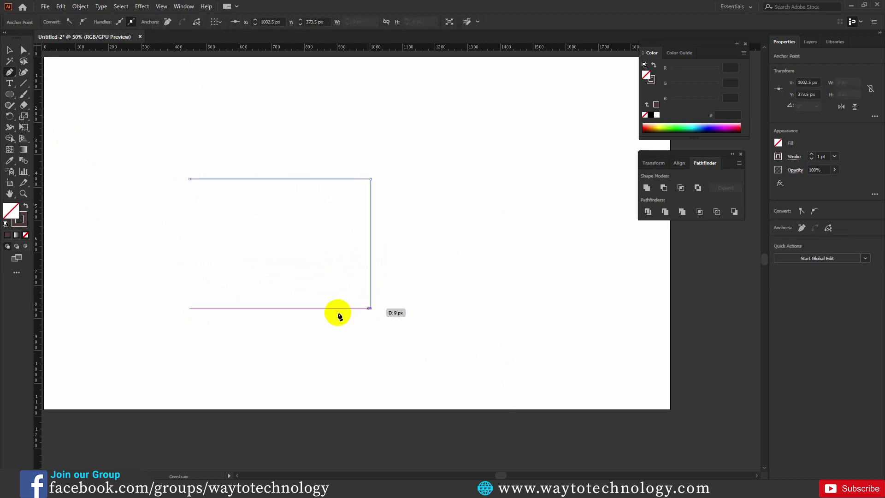
{"action": "left_click", "coordinate": [190, 308]}
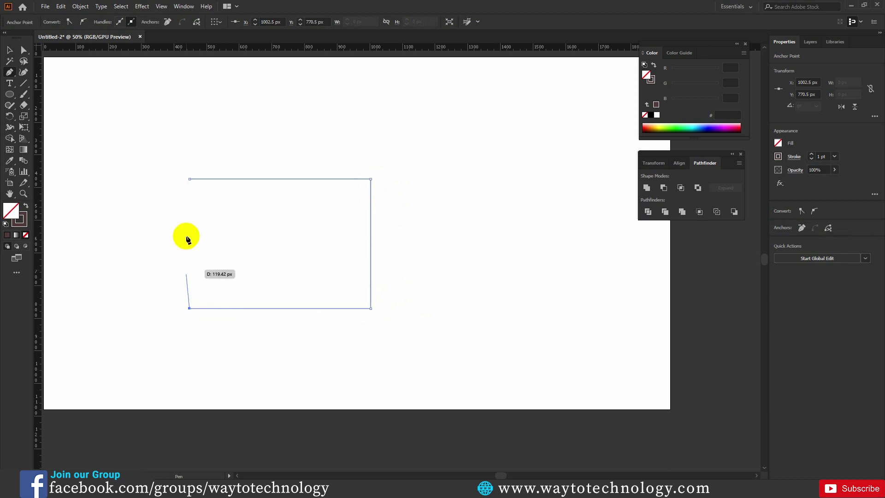
{"action": "left_click", "coordinate": [190, 179]}
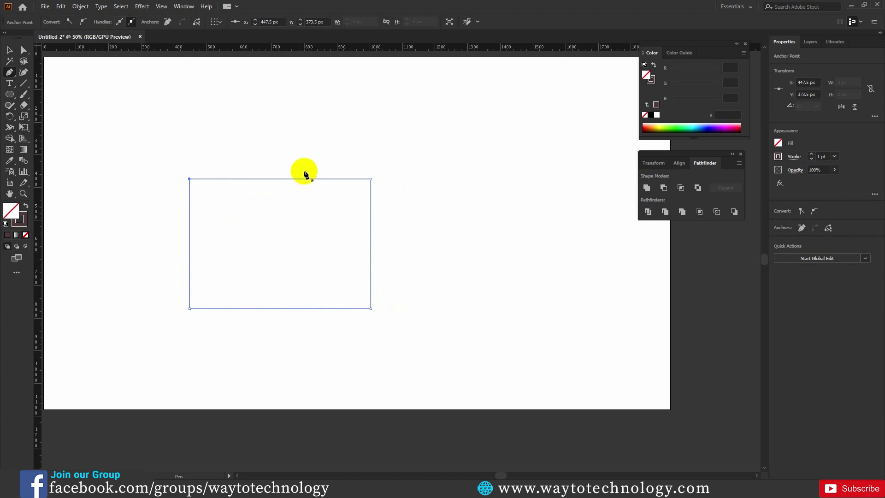
- Try to move the rectangle's upper-right corner and its top edge by direct selection, undoing each change
{"action": "left_click", "coordinate": [24, 50]}
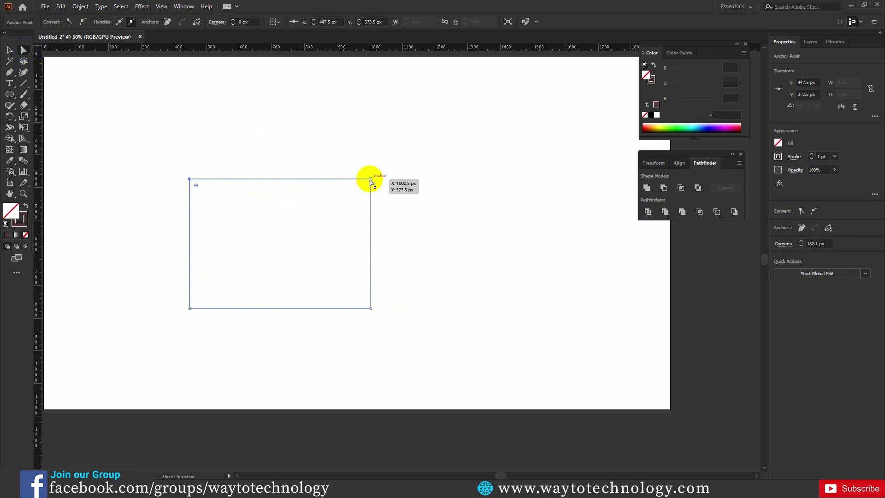
{"action": "mouse_move", "coordinate": [372, 177]}
{"action": "left_mouse_down"}
{"action": "mouse_move", "coordinate": [375, 158]}
{"action": "mouse_move", "coordinate": [370, 164]}
{"action": "left_mouse_up"}
{"action": "key", "text": "ctrl+z"}
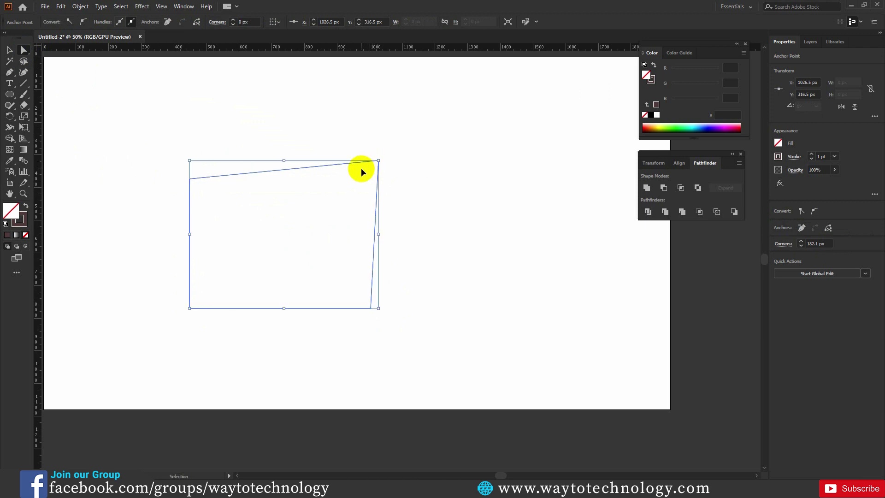
{"action": "left_click_drag", "start_coordinate": [283, 181], "coordinate": [283, 159]}
{"action": "key", "text": "ctrl+z"}
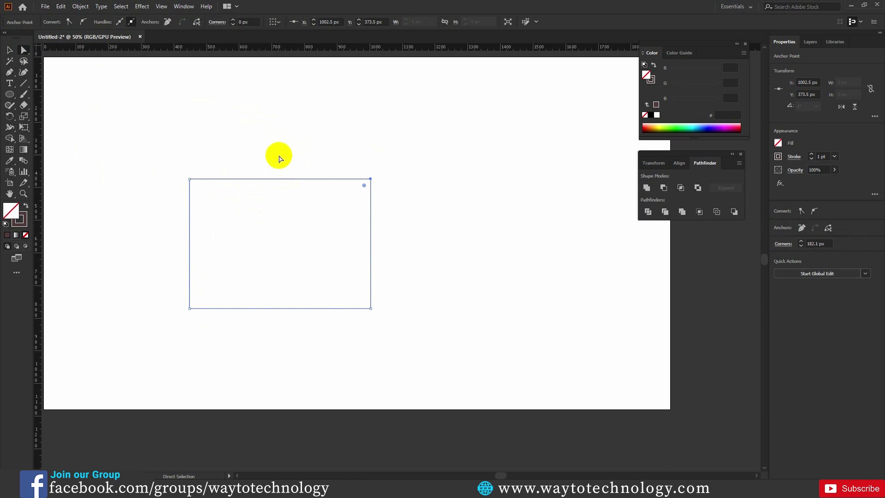
- Add an anchor point near the middle of the rectangle's top edge and move it to a peak at about X 592.5, Y 260.5 px
{"action": "left_click", "coordinate": [20, 83]}
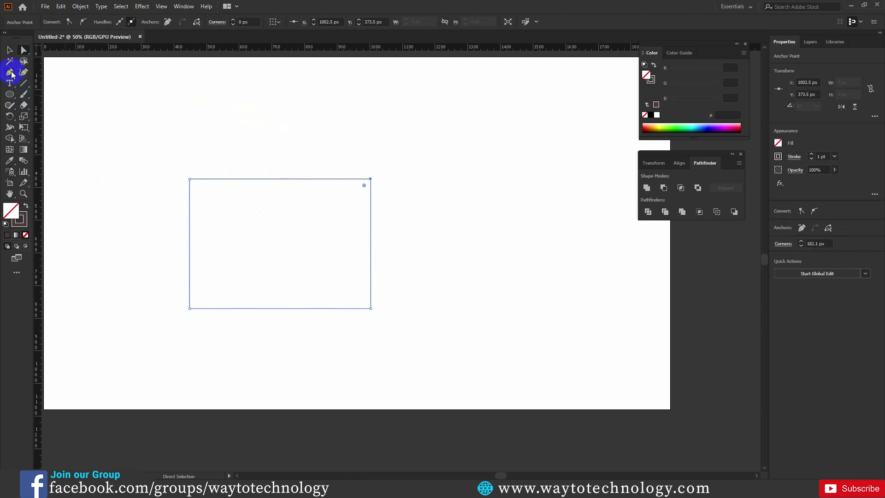
{"action": "left_click_drag", "start_coordinate": [11, 74], "coordinate": [60, 86]}
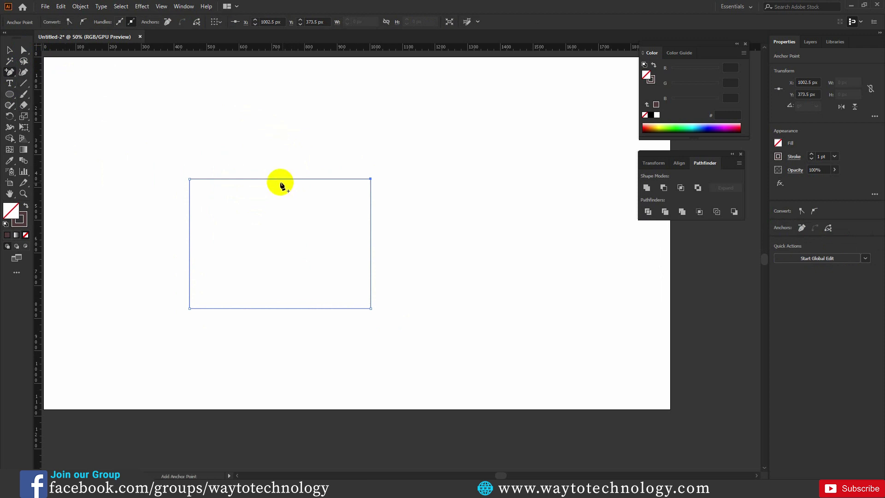
{"action": "left_click", "coordinate": [277, 179]}
{"action": "left_click", "coordinate": [24, 49]}
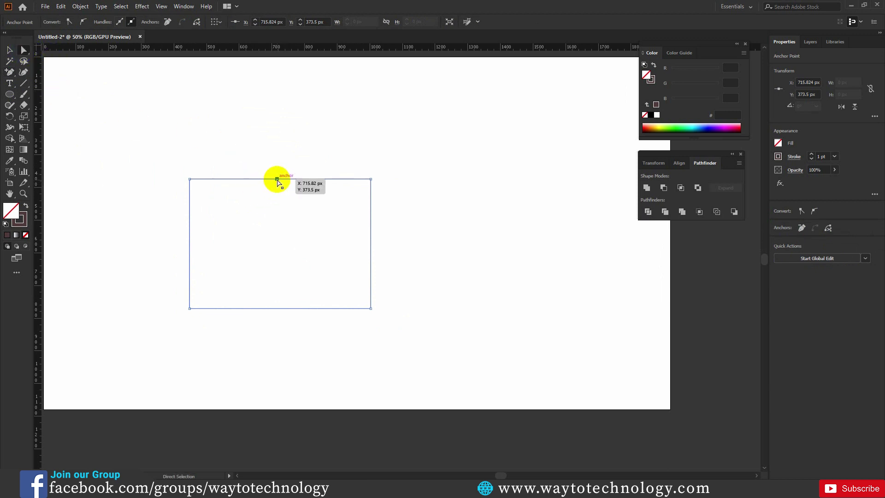
{"action": "left_click_drag", "start_coordinate": [277, 179], "coordinate": [276, 135]}
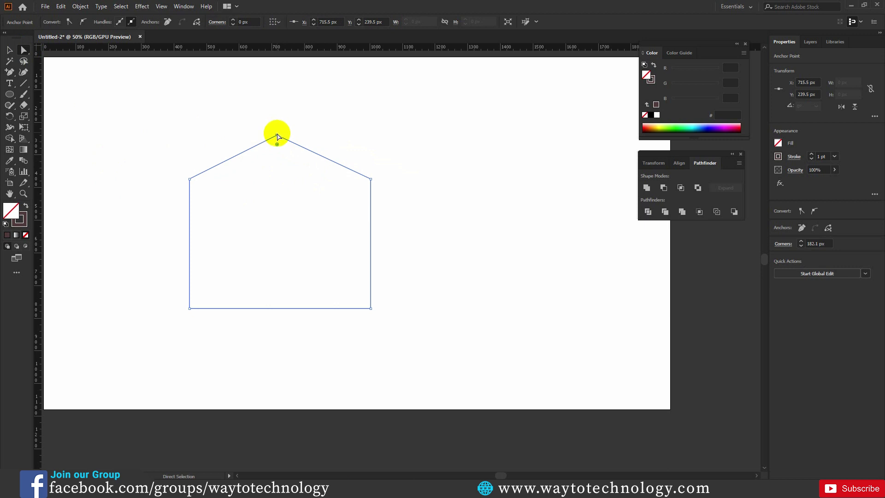
{"action": "left_click", "coordinate": [277, 136]}
{"action": "left_click_drag", "start_coordinate": [278, 137], "coordinate": [236, 142]}
- Add another anchor point on the long sloping edge and move it down to about X 800.5, Y 442.5 px to form a notch
{"action": "left_click_drag", "start_coordinate": [11, 72], "coordinate": [32, 84]}
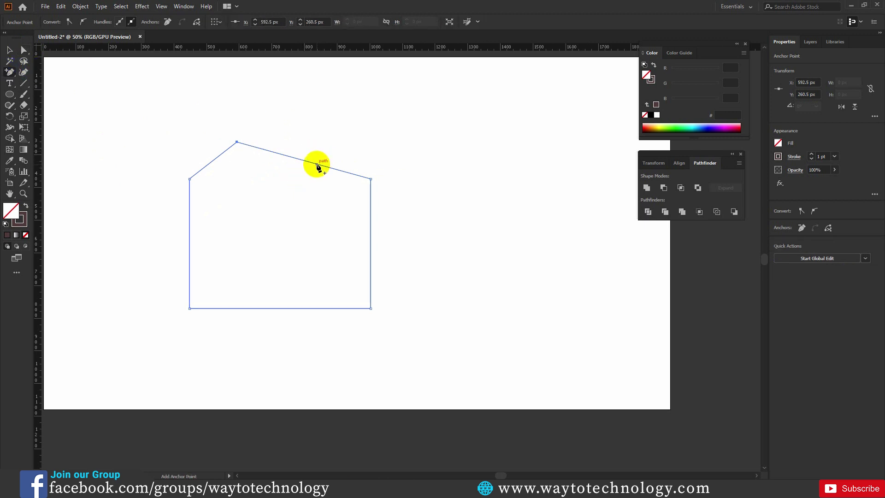
{"action": "left_click", "coordinate": [24, 50]}
{"action": "left_click_drag", "start_coordinate": [317, 165], "coordinate": [305, 201]}
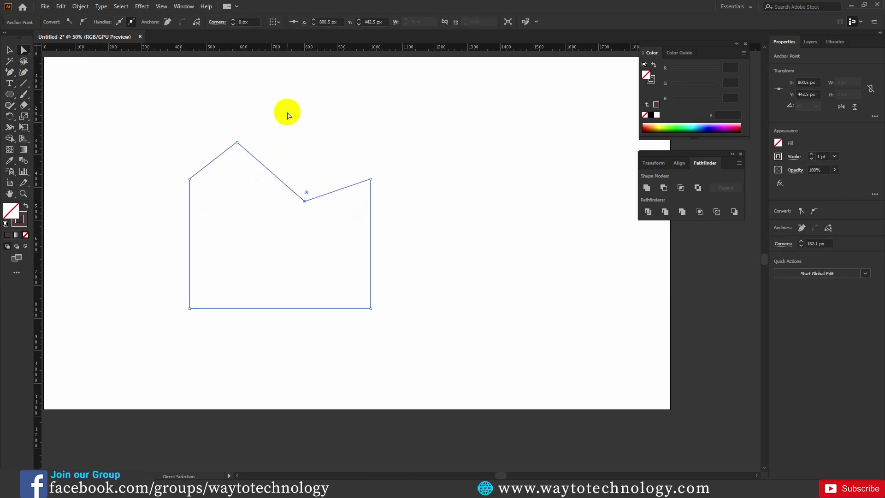
- Delete the peak, notch and upper-right corner anchor points with the Delete Anchor Point tool
{"action": "left_click", "coordinate": [11, 80]}
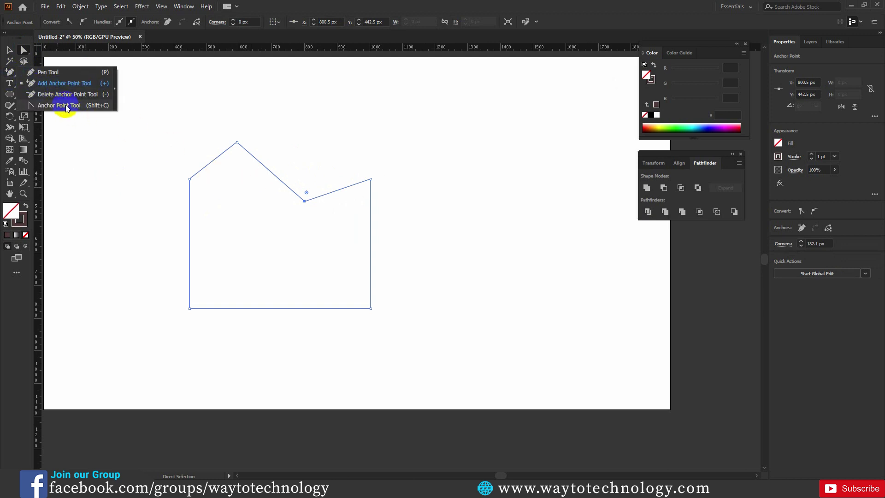
{"action": "left_click", "coordinate": [55, 96]}
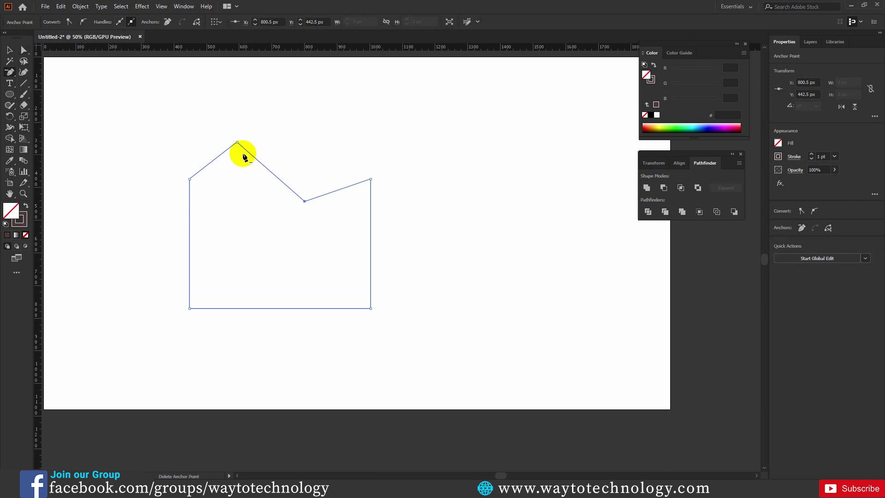
{"action": "left_click", "coordinate": [237, 142]}
{"action": "left_click", "coordinate": [304, 201]}
{"action": "left_click", "coordinate": [371, 179]}
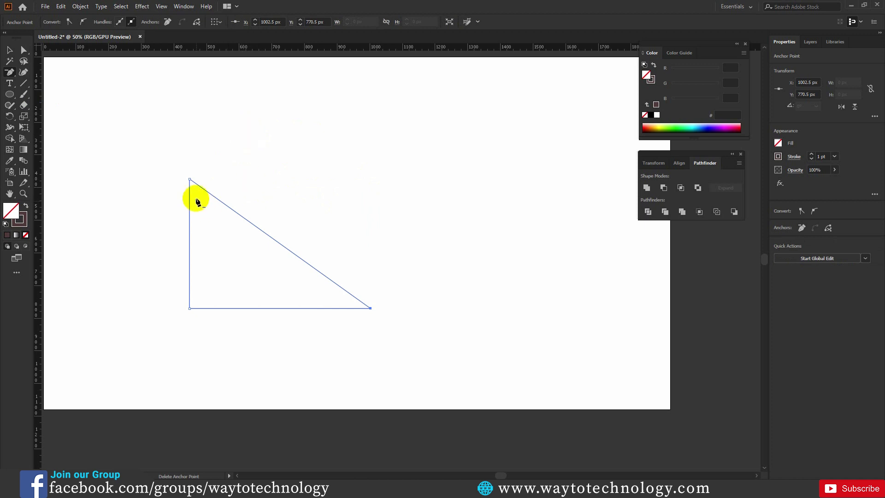
- Add an anchor point on the triangle's diagonal and move it to X 1002.5, Y 373.5 px to form a rectangle
{"action": "left_click", "coordinate": [17, 87]}
{"action": "left_click_drag", "start_coordinate": [9, 75], "coordinate": [46, 84]}
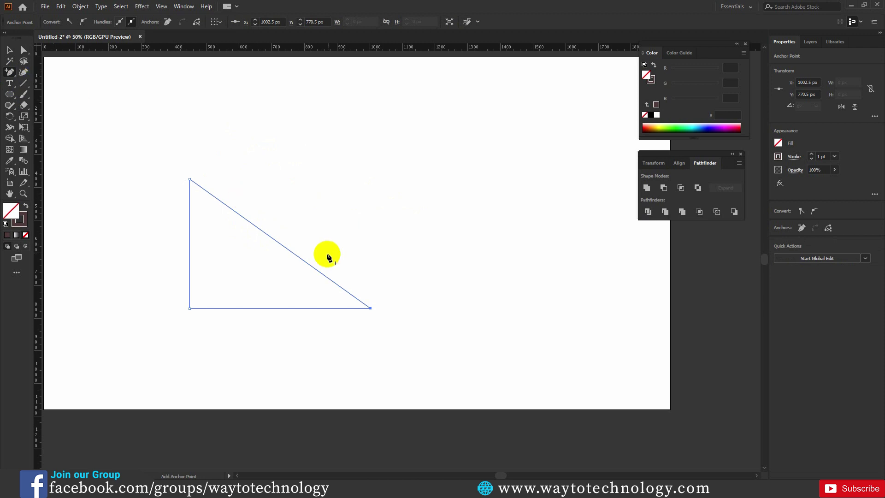
{"action": "left_click", "coordinate": [277, 242]}
{"action": "left_click", "coordinate": [530, 256]}
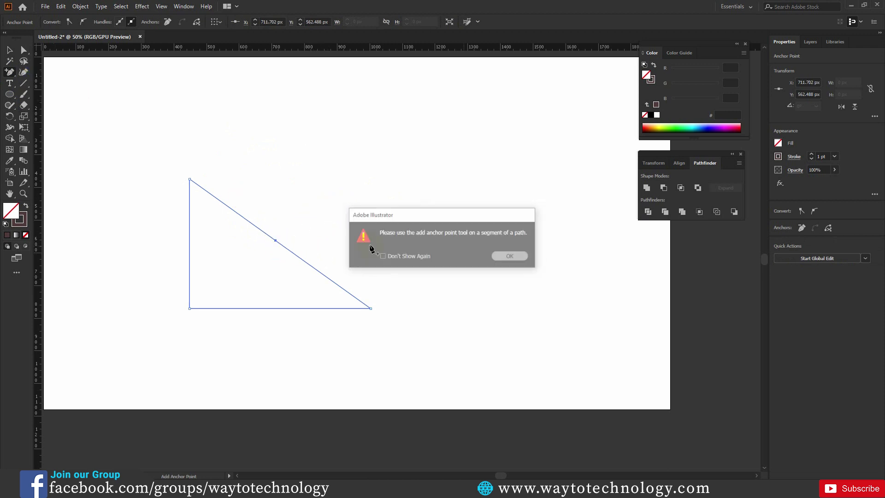
{"action": "left_click", "coordinate": [23, 50]}
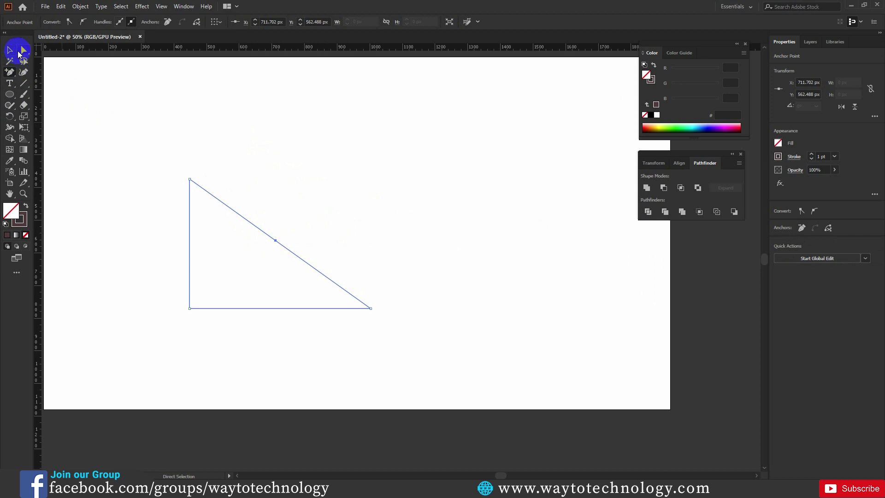
{"action": "left_click_drag", "start_coordinate": [275, 240], "coordinate": [370, 178]}
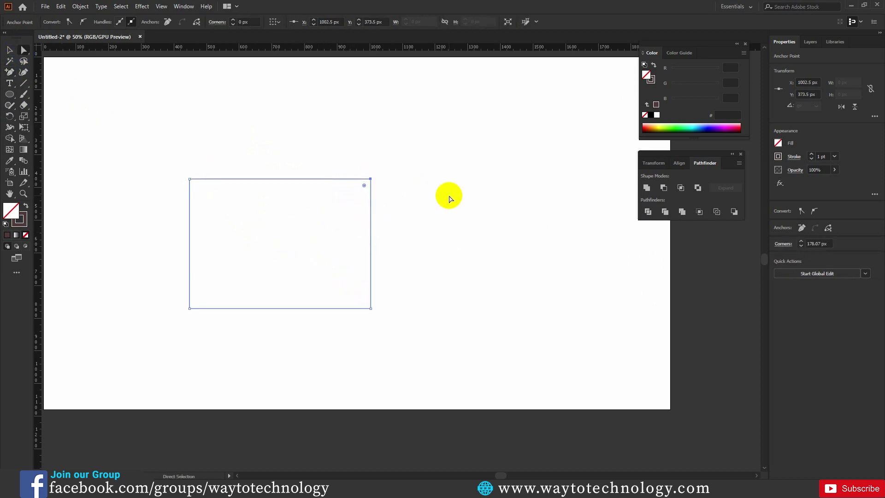
- Convert all four corners of the rectangle to smooth curves by pulling out direction handles with the Anchor Point Tool
{"action": "left_click", "coordinate": [11, 77]}
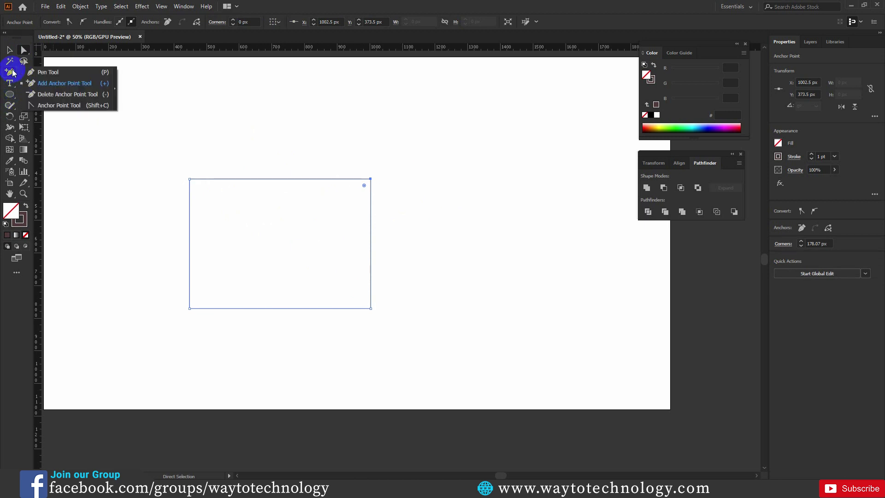
{"action": "left_click", "coordinate": [63, 109]}
{"action": "left_click_drag", "start_coordinate": [370, 179], "coordinate": [410, 215]}
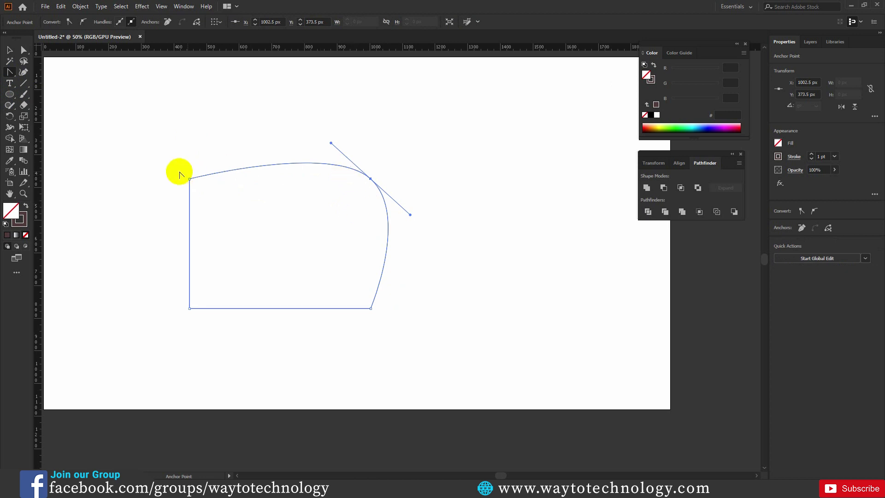
{"action": "left_click_drag", "start_coordinate": [189, 179], "coordinate": [217, 134]}
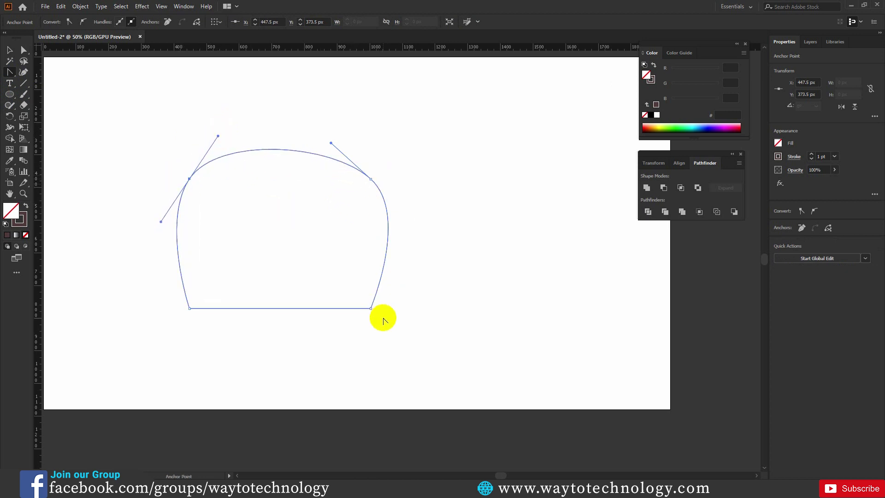
{"action": "left_click", "coordinate": [370, 309]}
{"action": "left_click_drag", "start_coordinate": [371, 309], "coordinate": [348, 330]}
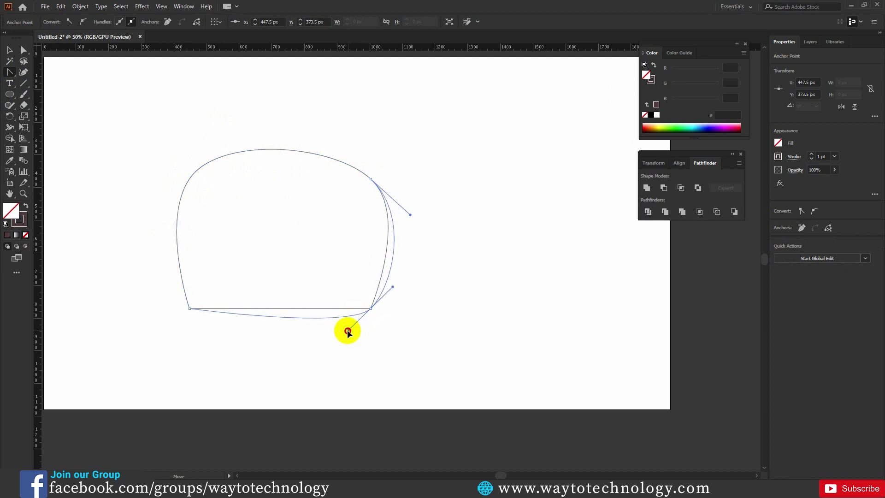
{"action": "left_click_drag", "start_coordinate": [190, 307], "coordinate": [168, 289]}
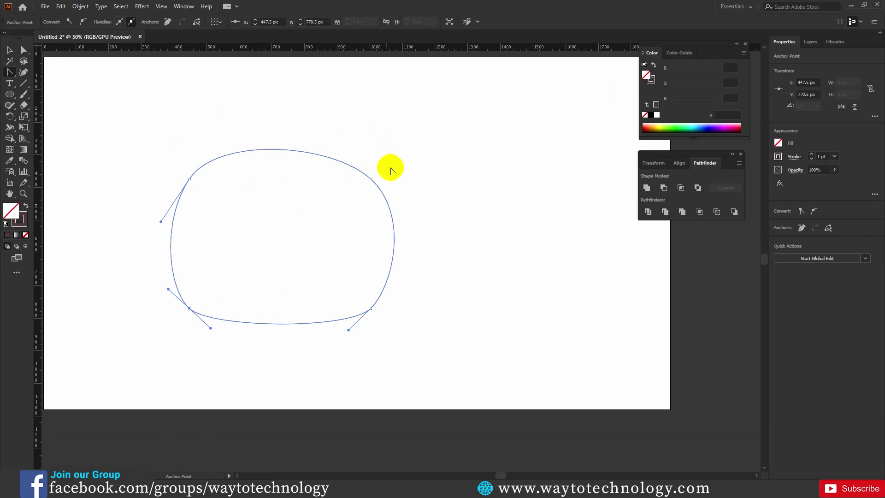
- Reshape the curves around the upper-left anchor point by moving both of its direction handles with the Direct Selection tool
{"action": "left_click", "coordinate": [22, 51]}
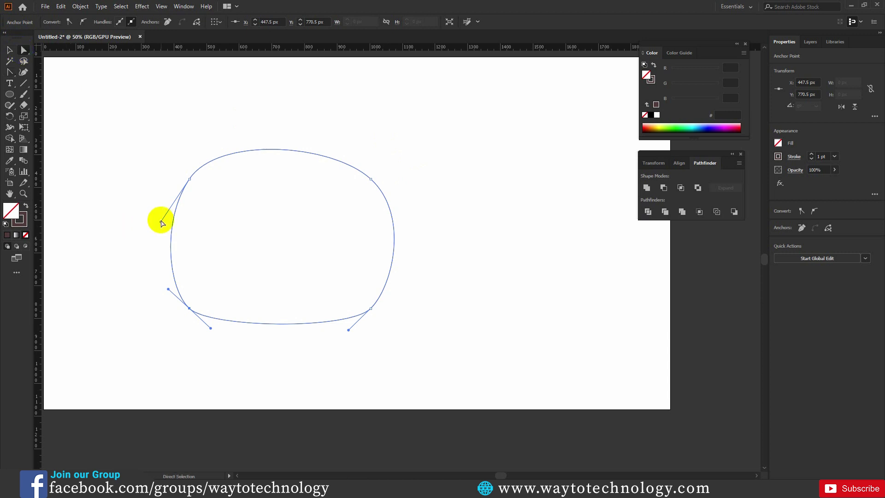
{"action": "left_click_drag", "start_coordinate": [161, 224], "coordinate": [143, 211]}
{"action": "left_click_drag", "start_coordinate": [190, 179], "coordinate": [191, 180]}
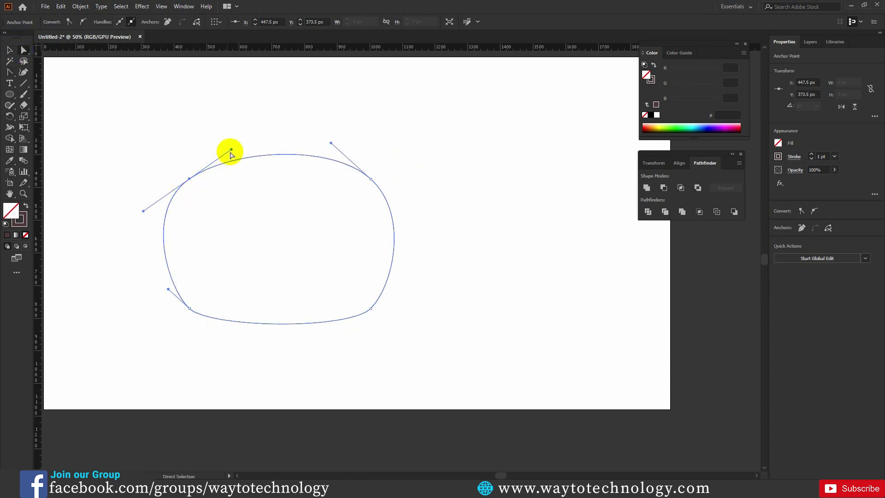
{"action": "left_click_drag", "start_coordinate": [231, 149], "coordinate": [265, 110]}
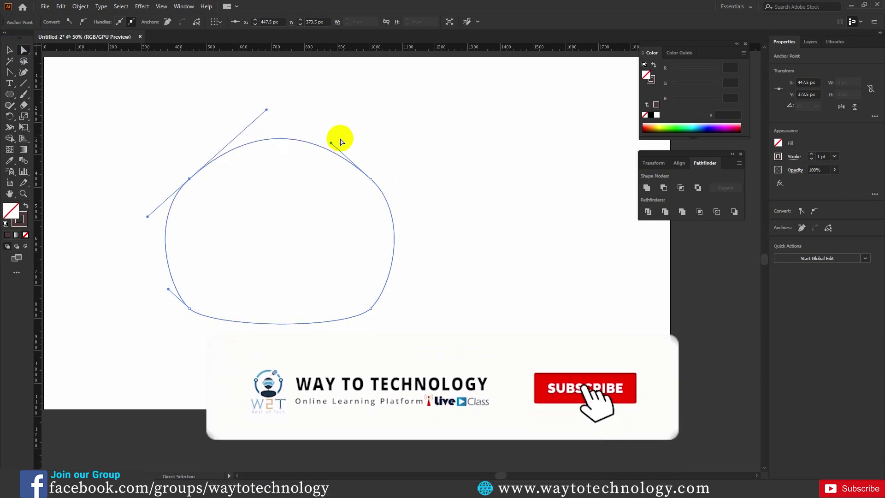
- Convert the shape's four smooth anchor points back to sharp corners with the Anchor Point Tool
{"action": "left_click", "coordinate": [9, 73]}
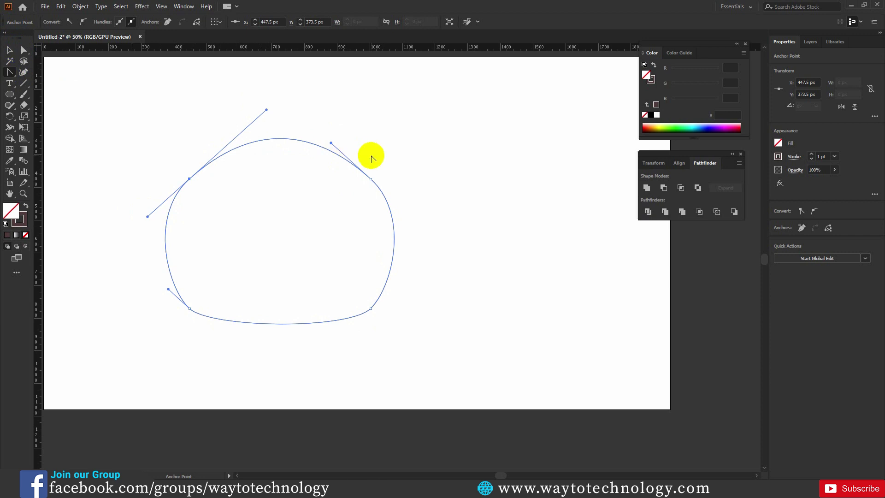
{"action": "left_click", "coordinate": [371, 179]}
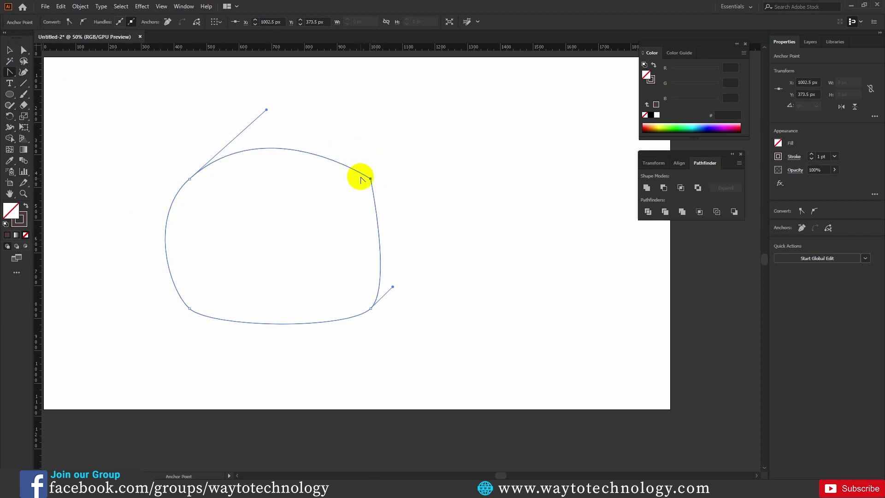
{"action": "left_click", "coordinate": [189, 180]}
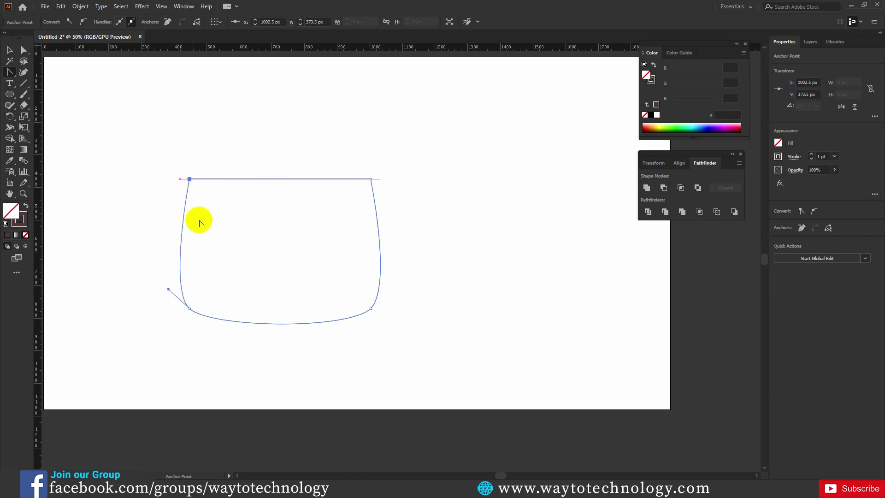
{"action": "left_click", "coordinate": [189, 308]}
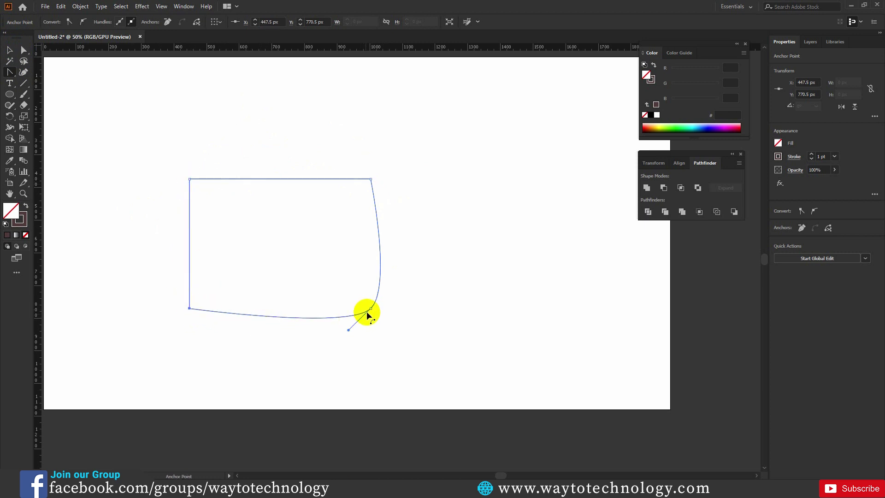
{"action": "left_click", "coordinate": [372, 309]}
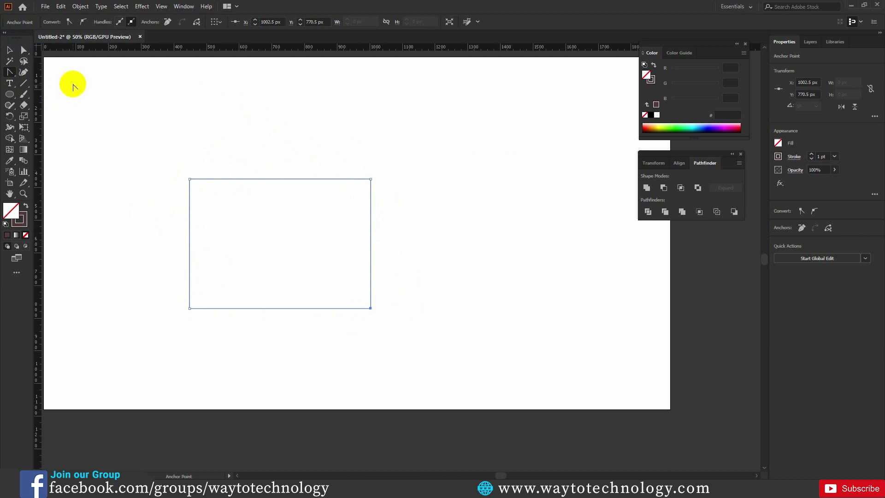
- Set the rectangle's stroke color to turquoise #00e5be
{"action": "left_click", "coordinate": [23, 50]}
{"action": "left_click", "coordinate": [11, 71]}
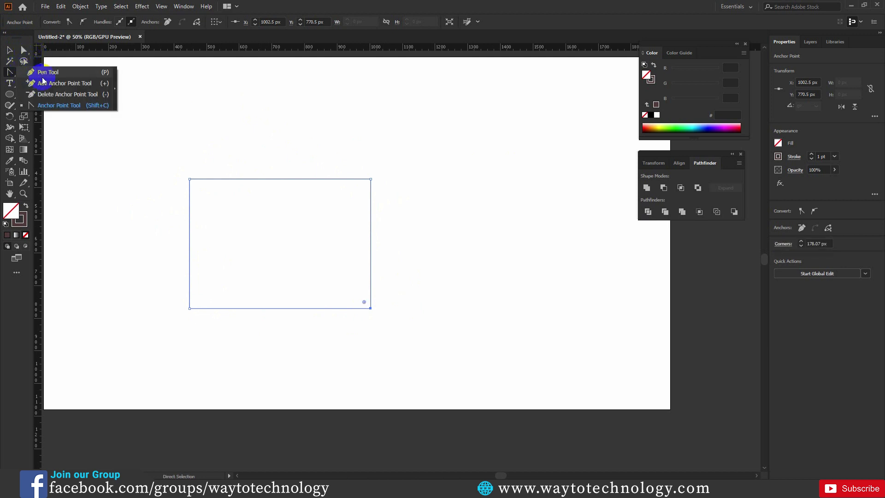
{"action": "left_click", "coordinate": [10, 50]}
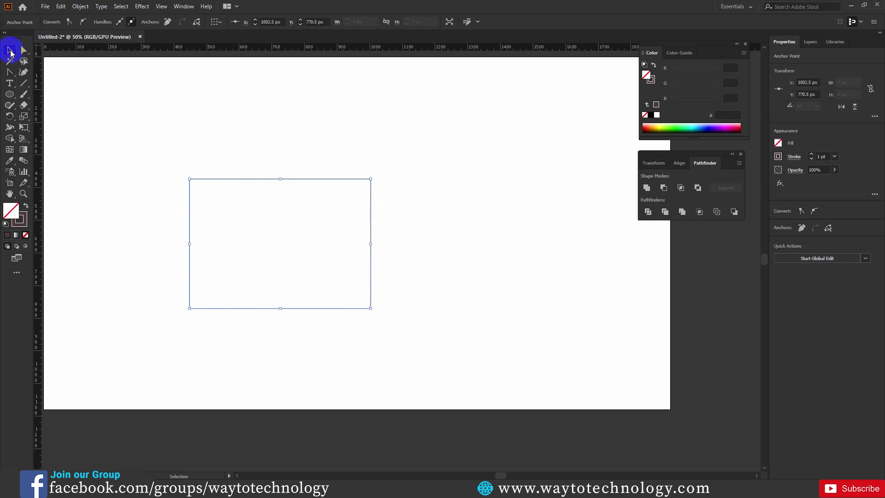
{"action": "left_click", "coordinate": [21, 219]}
{"action": "double_click", "coordinate": [26, 216]}
{"action": "left_click", "coordinate": [661, 146]}
{"action": "left_click_drag", "start_coordinate": [677, 164], "coordinate": [677, 200]}
{"action": "left_click", "coordinate": [764, 138]}
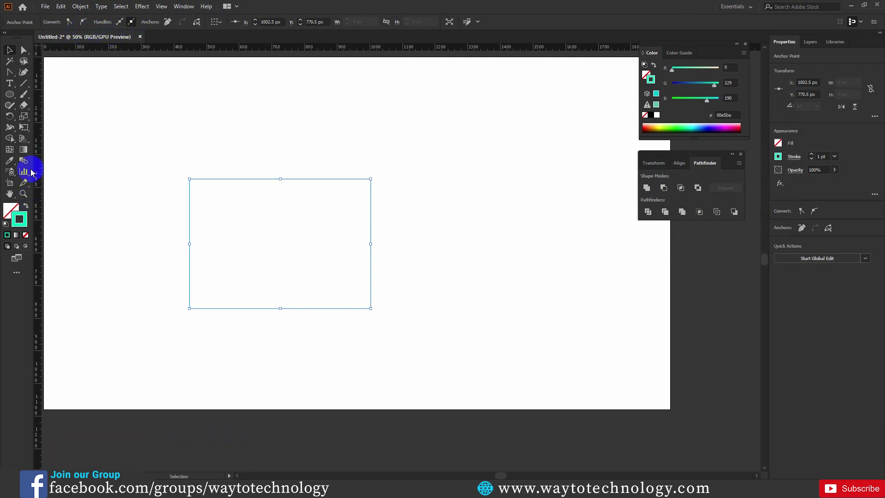
- Set the rectangle's stroke weight to 13 pt and delete the rectangle from the artboard
{"action": "left_click", "coordinate": [23, 52]}
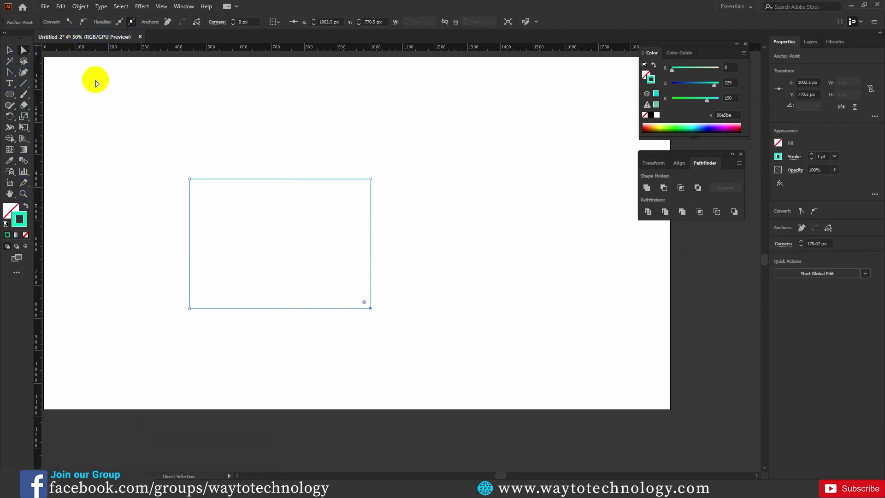
{"action": "left_click", "coordinate": [9, 51]}
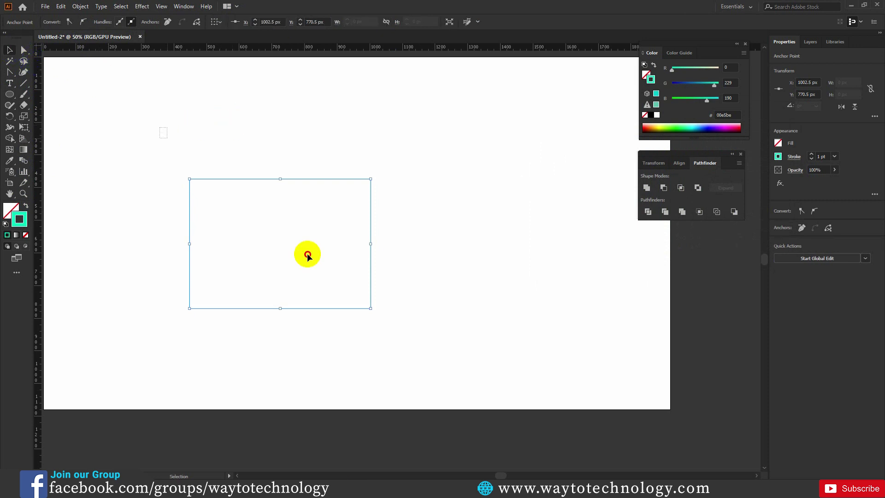
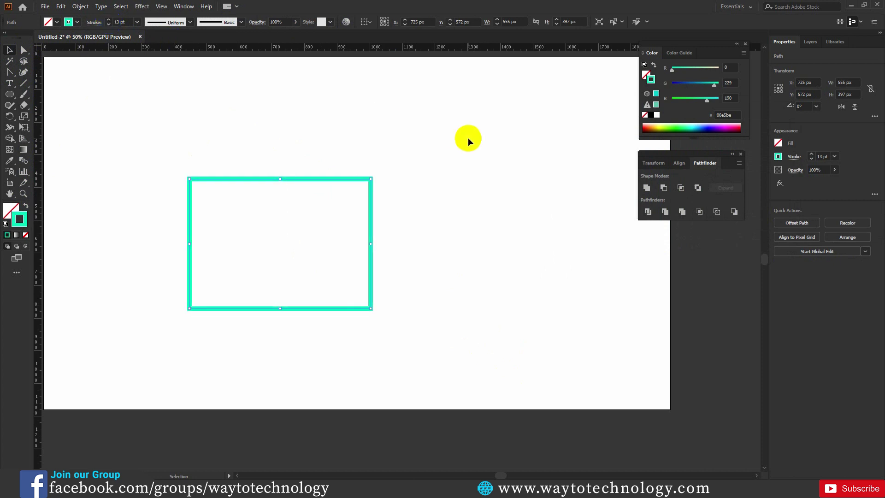
{"action": "left_click_drag", "start_coordinate": [477, 129], "coordinate": [85, 409]}
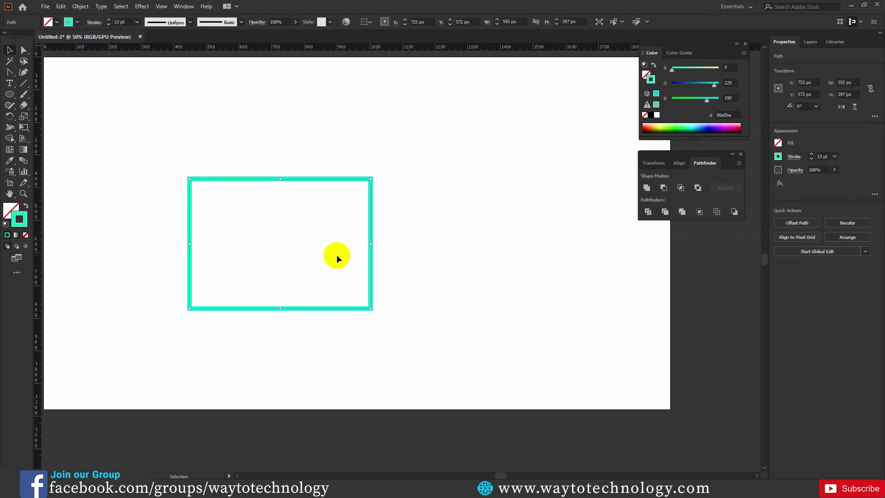
{"action": "key", "text": "Delete"}
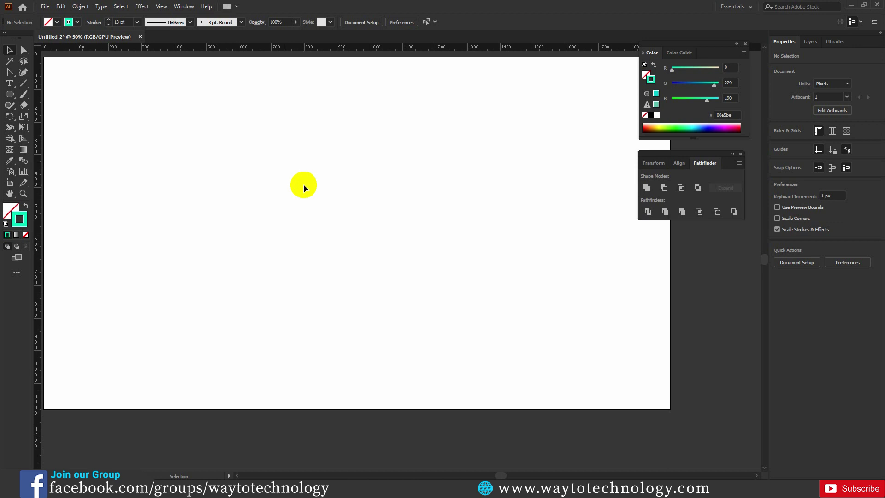
- Place the aquaclean logo image from the img folder on the artboard, about 696 px wide and 580 px high
{"action": "key", "text": "ctrl"}
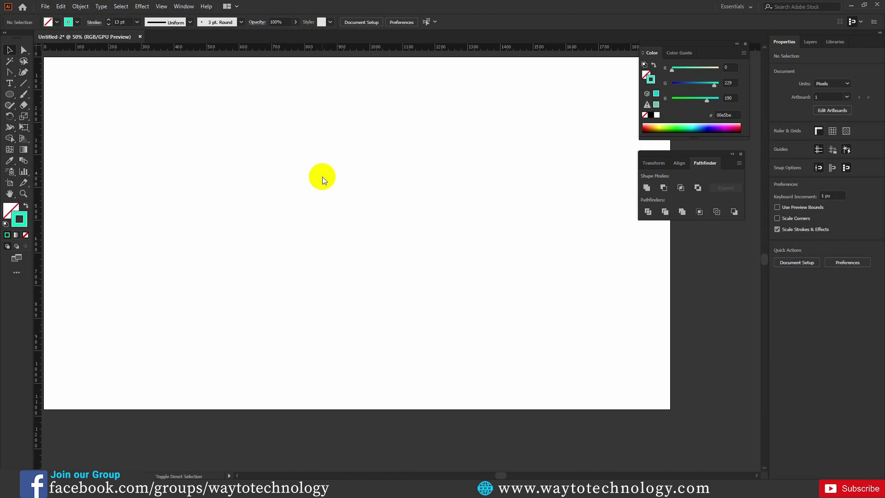
{"action": "key", "text": "ctrl+shift+p"}
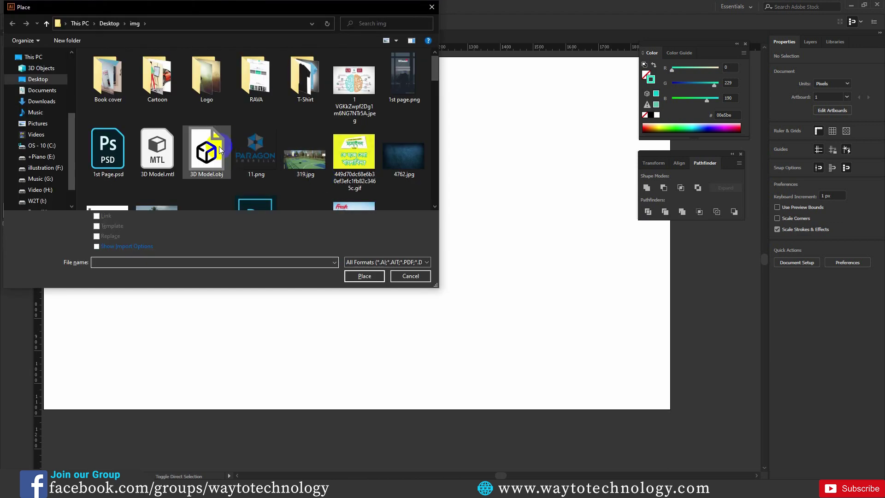
{"action": "scroll", "coordinate": [219, 146], "scroll_direction": "down", "scroll_amount": 5}
{"action": "scroll", "coordinate": [218, 145], "scroll_direction": "down", "scroll_amount": 2}
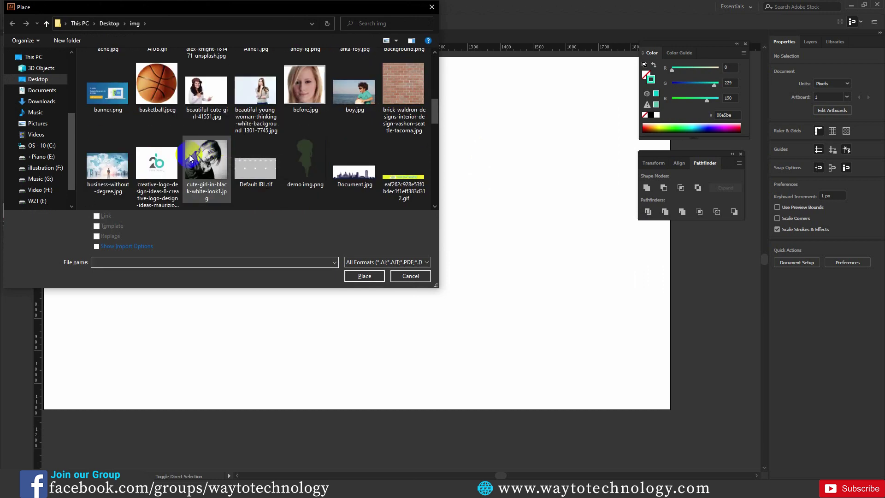
{"action": "scroll", "coordinate": [171, 158], "scroll_direction": "down", "scroll_amount": 2}
{"action": "scroll", "coordinate": [168, 156], "scroll_direction": "down", "scroll_amount": 3}
{"action": "left_click", "coordinate": [157, 170]}
{"action": "left_click", "coordinate": [374, 281]}
{"action": "left_click_drag", "start_coordinate": [234, 151], "coordinate": [521, 341]}
{"action": "left_click", "coordinate": [549, 294]}
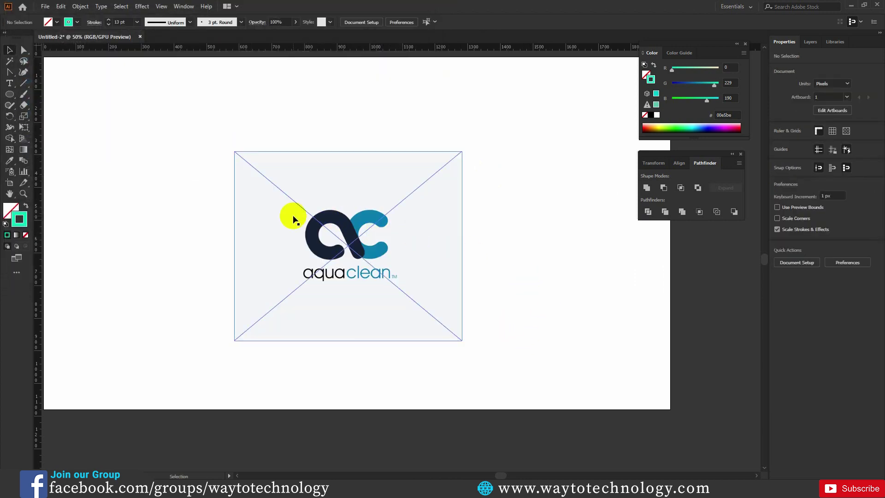
- Examine the curves of the aquaclean logo's "ac" mark at 200% and deselect the image
{"action": "key", "text": "ctrl+plus"}
{"action": "key", "text": "ctrl+plus"}
{"action": "key", "text": "ctrl+plus"}
{"action": "key", "text": "ctrl+plus"}
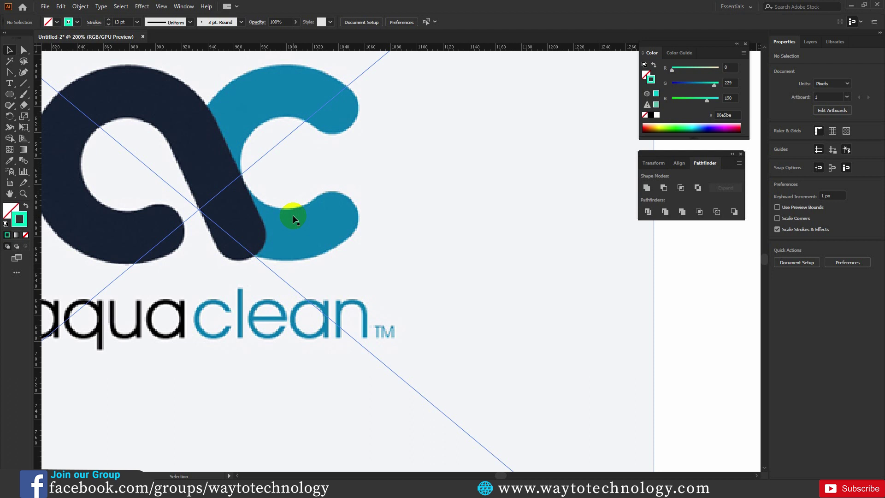
{"action": "left_click_drag", "start_coordinate": [292, 215], "coordinate": [417, 251]}
{"action": "left_click", "coordinate": [180, 192]}
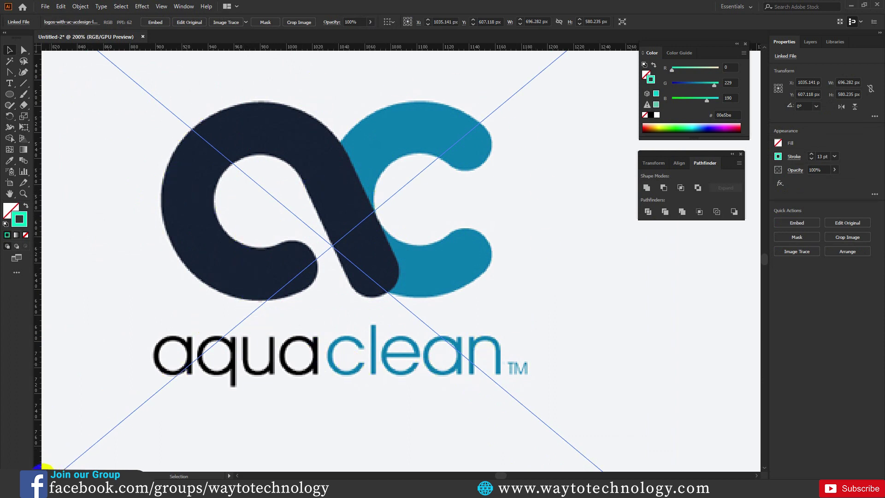
{"action": "left_click", "coordinate": [246, 256]}
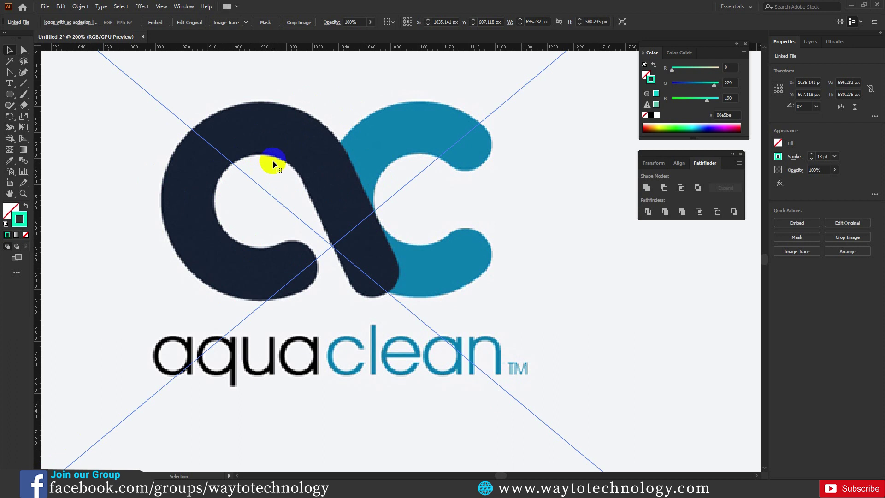
{"action": "left_click", "coordinate": [315, 173]}
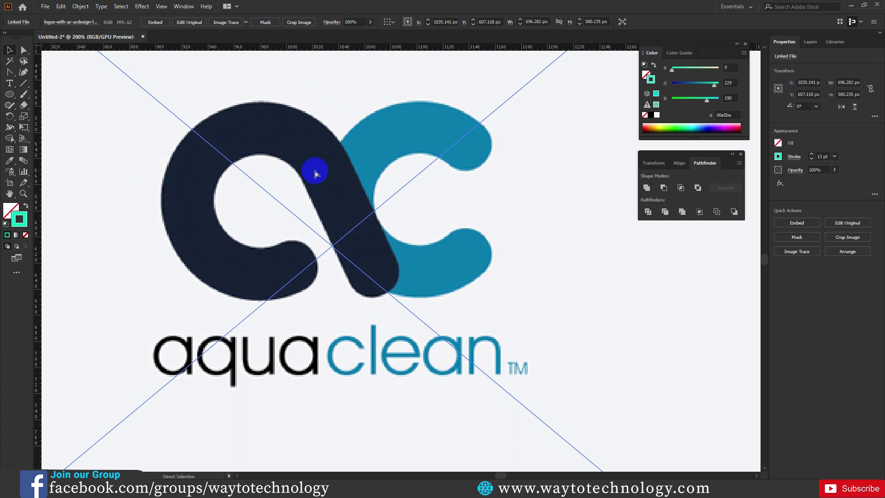
{"action": "key", "text": "ctrl+shift+a"}
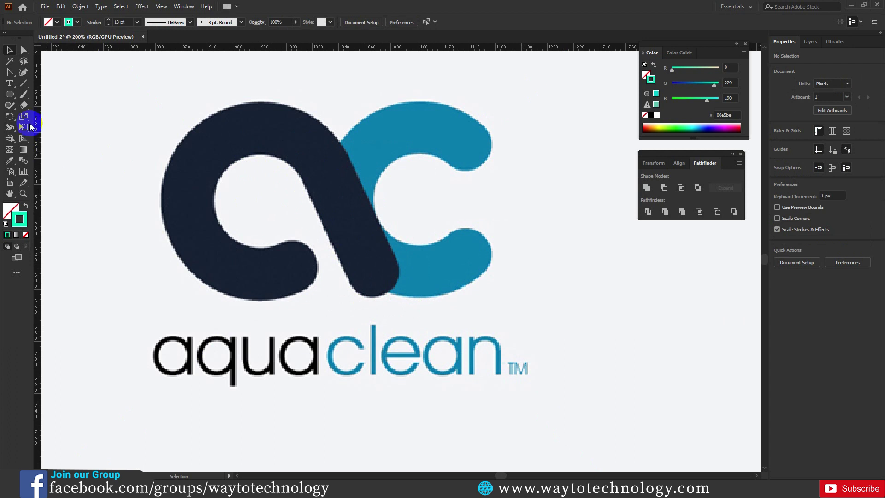
- Try to trace the outer edge of the logo's dark "a" with the Pen tool, starting at about X 905.5, Y 589.5 px
{"action": "left_click_drag", "start_coordinate": [23, 72], "coordinate": [35, 74]}
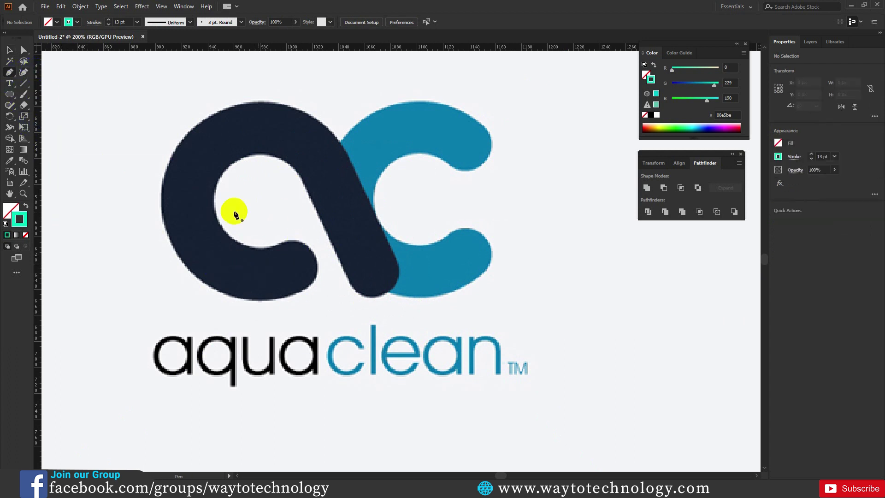
{"action": "left_click", "coordinate": [162, 223]}
{"action": "left_click_drag", "start_coordinate": [188, 135], "coordinate": [225, 98]}
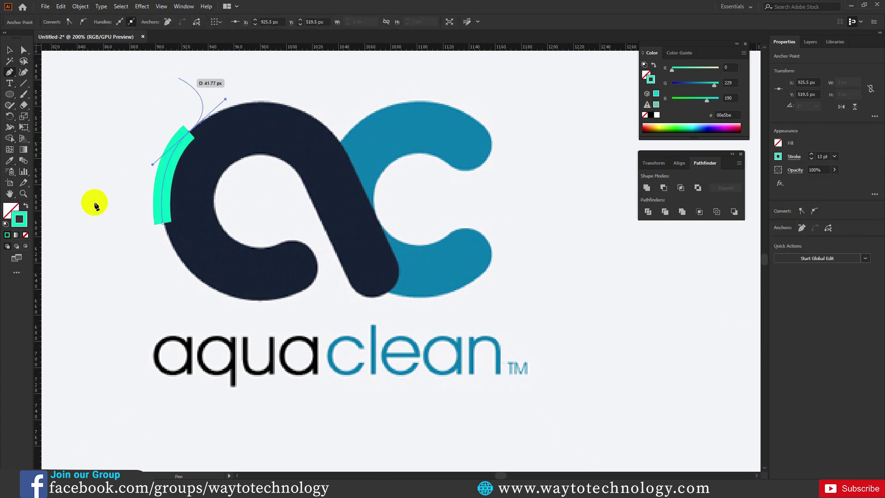
{"action": "left_click_drag", "start_coordinate": [270, 135], "coordinate": [267, 145]}
{"action": "key", "text": "ctrl+z"}
{"action": "key", "text": "ctrl+z"}
- Set the stroke weight to 1 pt and remove the leftover starting anchor point on the "a" shape's outer edge
{"action": "left_click", "coordinate": [107, 22]}
{"action": "left_click", "coordinate": [108, 24]}
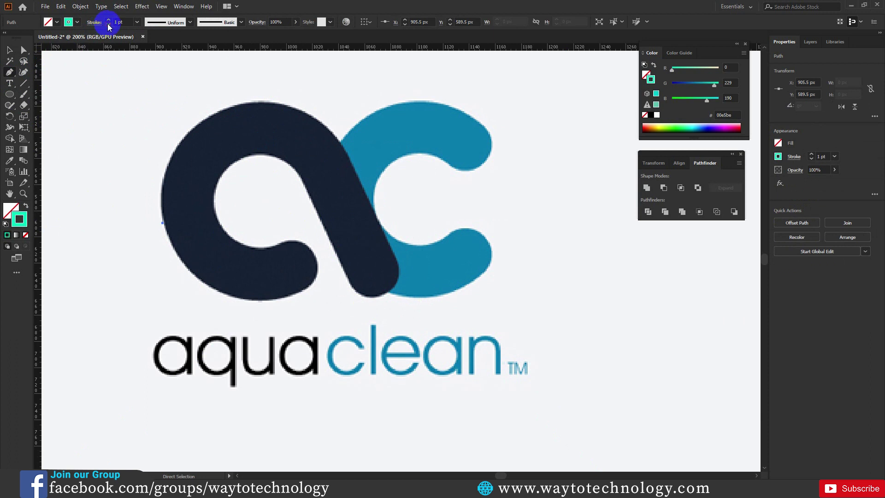
{"action": "left_click", "coordinate": [162, 223]}
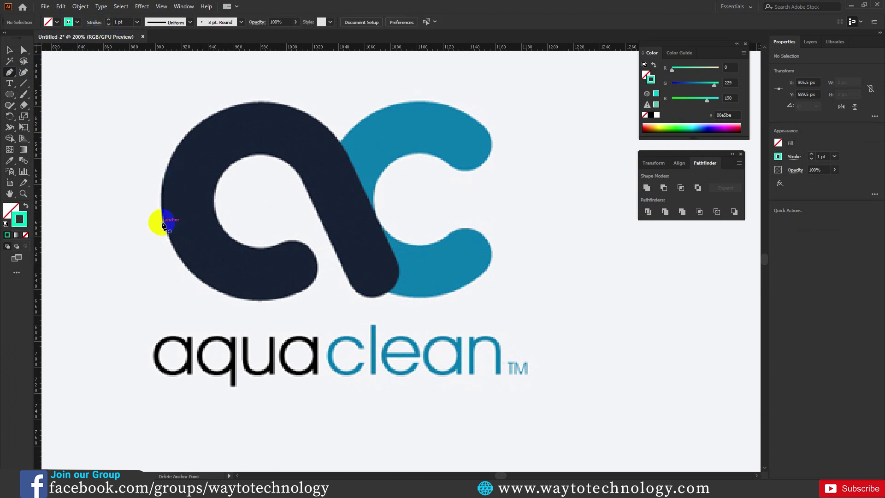
- Trace the dark "a" with the Pen tool from about X 904.5, Y 585.5 px over its outer arc, around the stem and onto its inner curve
{"action": "left_click", "coordinate": [162, 218]}
{"action": "left_click_drag", "start_coordinate": [196, 129], "coordinate": [240, 91]}
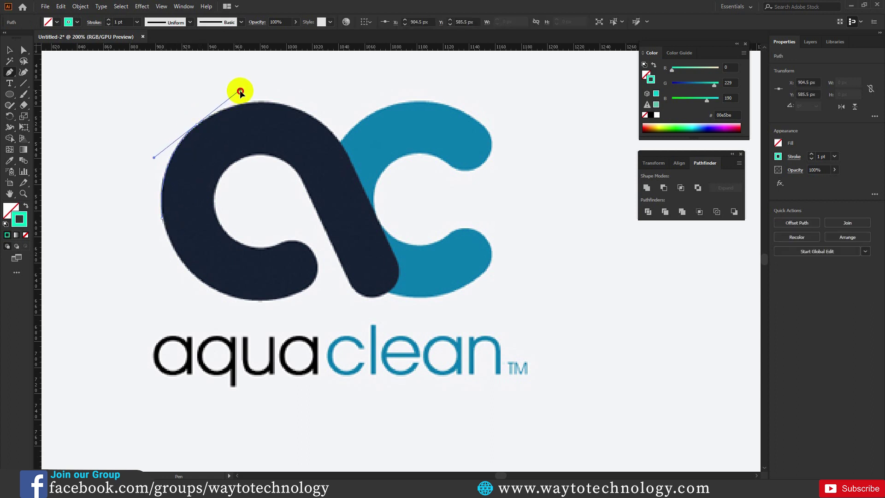
{"action": "left_click_drag", "start_coordinate": [289, 108], "coordinate": [362, 168]}
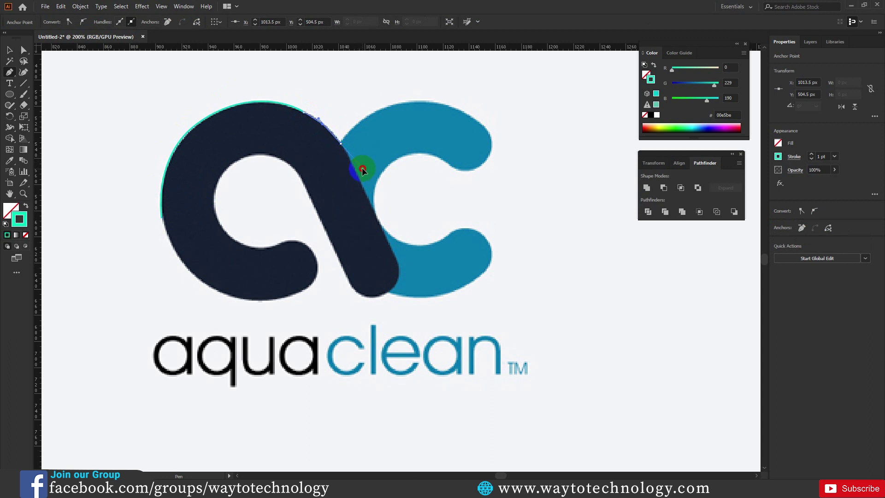
{"action": "mouse_move", "coordinate": [346, 205]}
{"action": "left_mouse_down"}
{"action": "mouse_move", "coordinate": [401, 253]}
{"action": "mouse_move", "coordinate": [395, 262]}
{"action": "mouse_move", "coordinate": [419, 271]}
{"action": "mouse_move", "coordinate": [332, 138]}
{"action": "mouse_move", "coordinate": [406, 282]}
{"action": "mouse_move", "coordinate": [400, 270]}
{"action": "mouse_move", "coordinate": [401, 302]}
{"action": "mouse_move", "coordinate": [346, 291]}
{"action": "mouse_move", "coordinate": [376, 297]}
{"action": "mouse_move", "coordinate": [347, 289]}
{"action": "mouse_move", "coordinate": [356, 292]}
{"action": "mouse_move", "coordinate": [297, 200]}
{"action": "mouse_move", "coordinate": [297, 172]}
{"action": "left_mouse_up"}
{"action": "left_click", "coordinate": [363, 295]}
{"action": "left_click_drag", "start_coordinate": [297, 173], "coordinate": [229, 166]}
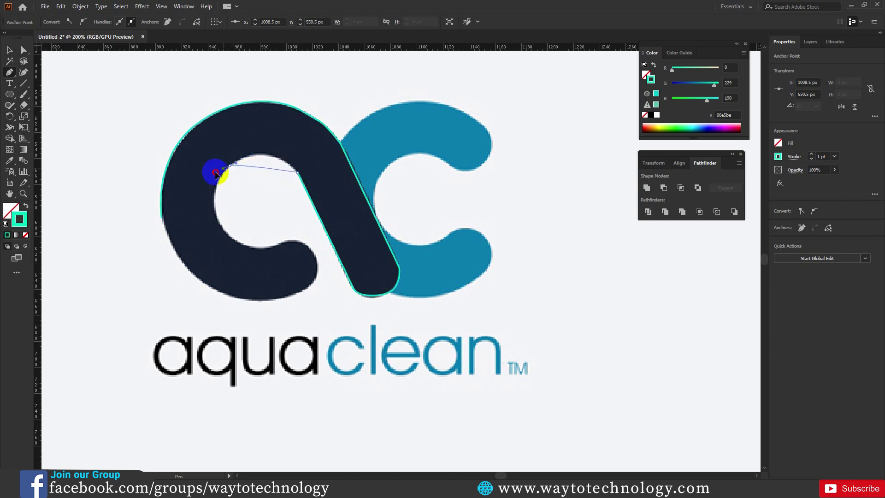
{"action": "left_click_drag", "start_coordinate": [176, 179], "coordinate": [192, 194]}
{"action": "left_click_drag", "start_coordinate": [240, 244], "coordinate": [287, 217]}
{"action": "left_click", "coordinate": [309, 249]}
{"action": "key", "text": "ctrl+shift+a"}
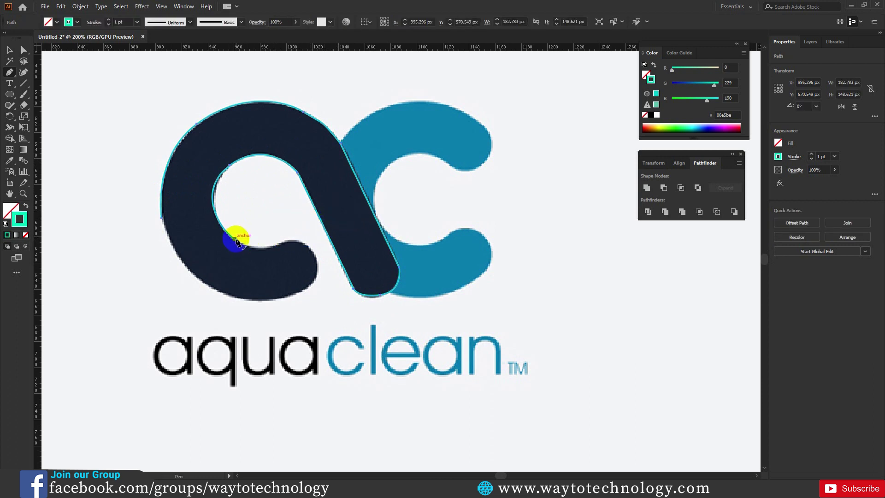
{"action": "key", "text": "ctrl+z"}
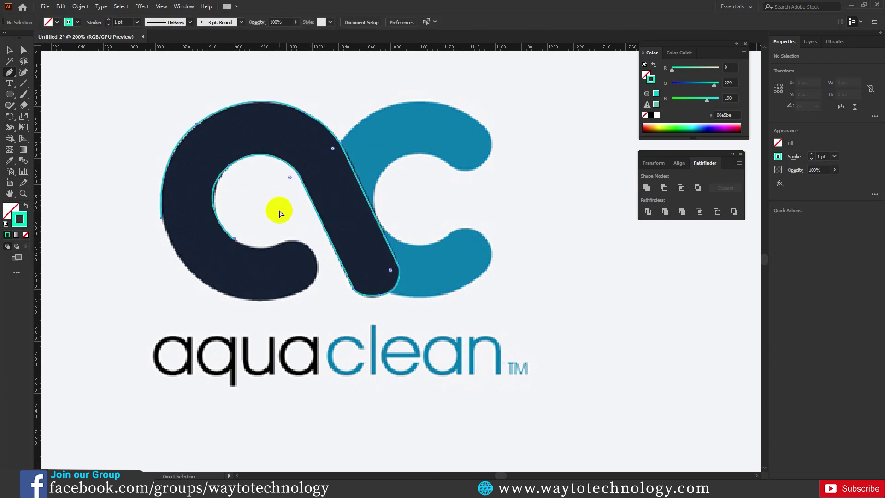
{"action": "mouse_move", "coordinate": [240, 238]}
{"action": "left_mouse_down"}
{"action": "mouse_move", "coordinate": [262, 221]}
{"action": "mouse_move", "coordinate": [244, 223]}
{"action": "left_mouse_up"}
- Resume the "a" path from its last inner anchor and trace the inner bowl up to the hooked end
{"action": "left_click", "coordinate": [230, 172]}
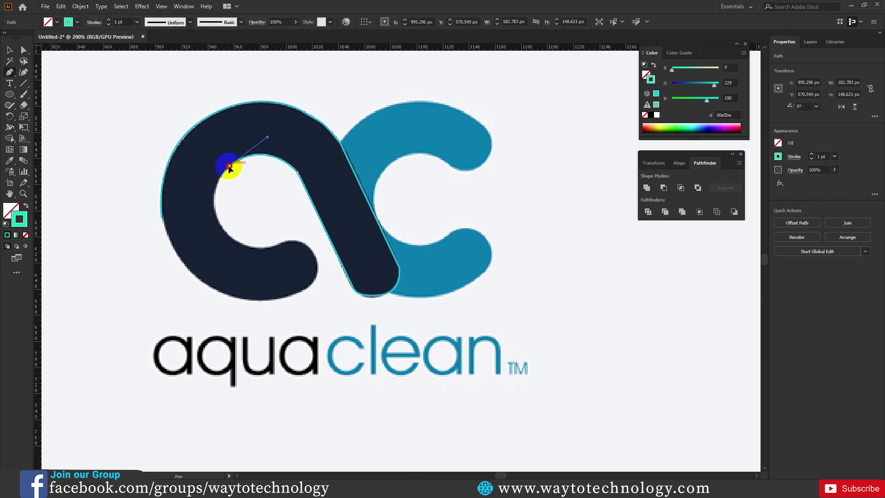
{"action": "left_click_drag", "start_coordinate": [220, 222], "coordinate": [297, 234]}
{"action": "left_click", "coordinate": [261, 252]}
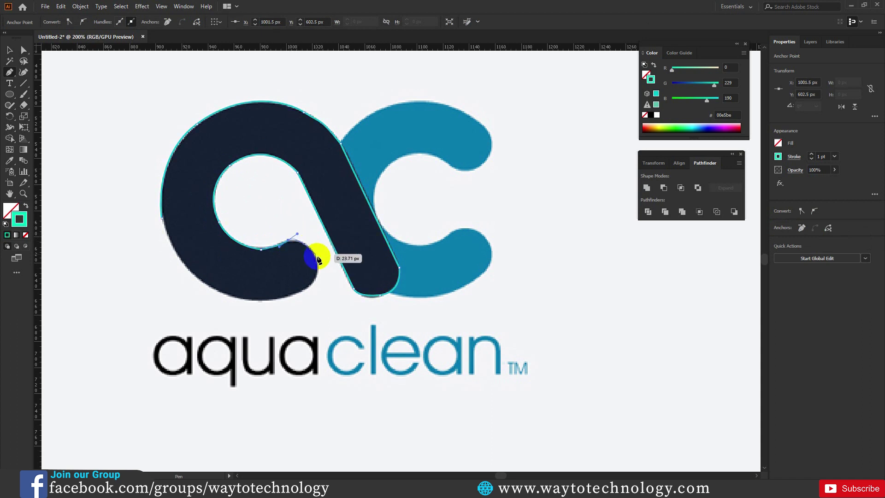
- Trace the hooked end and lower outer edge of the "a", closing the outline at about 183 px wide and 153 px high
{"action": "left_click_drag", "start_coordinate": [312, 281], "coordinate": [295, 304]}
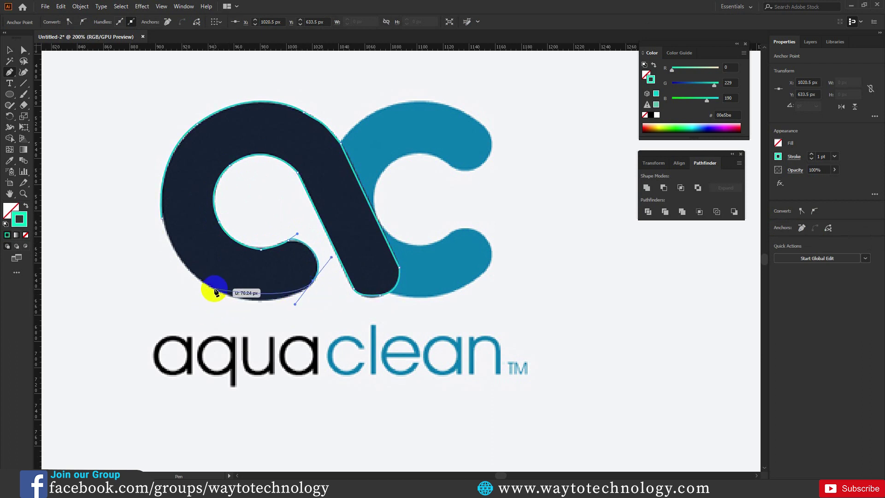
{"action": "left_click_drag", "start_coordinate": [215, 292], "coordinate": [185, 273]}
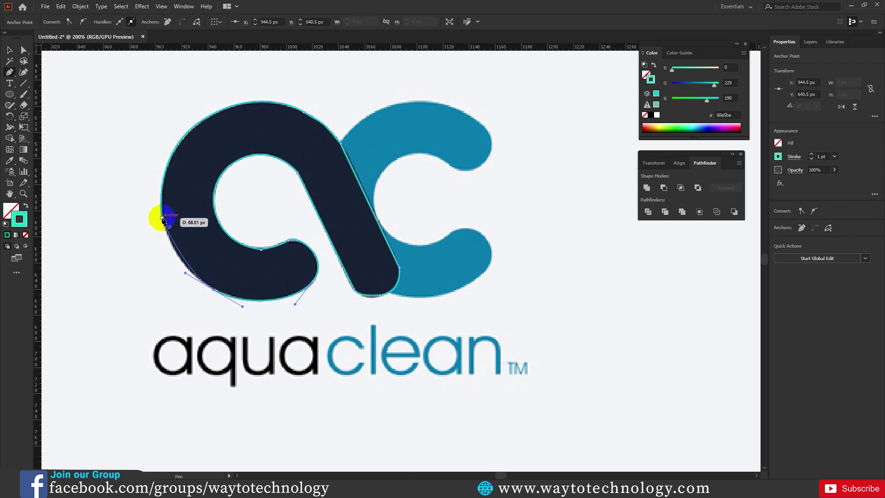
{"action": "left_click_drag", "start_coordinate": [162, 220], "coordinate": [154, 189]}
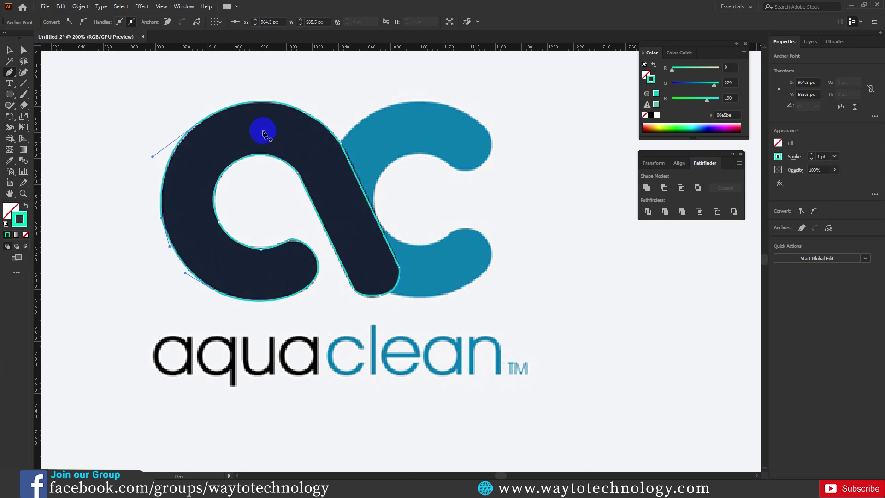
{"action": "left_click", "coordinate": [9, 50]}
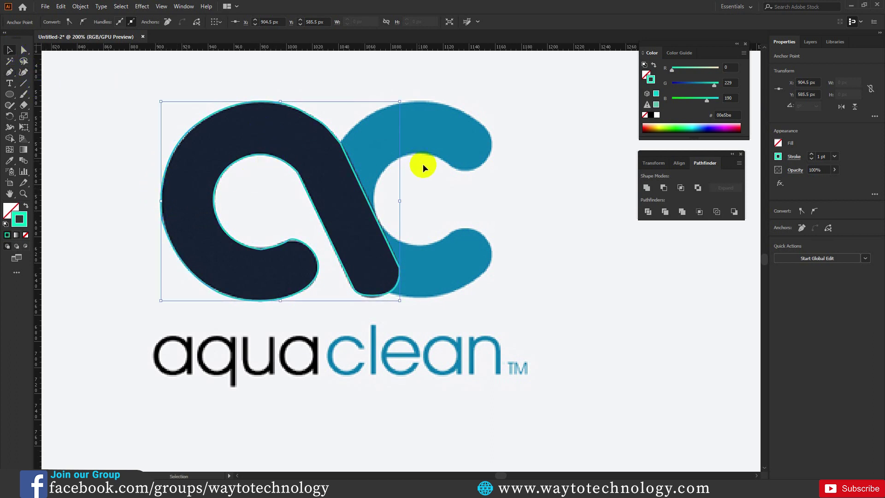
{"action": "left_click", "coordinate": [511, 169]}
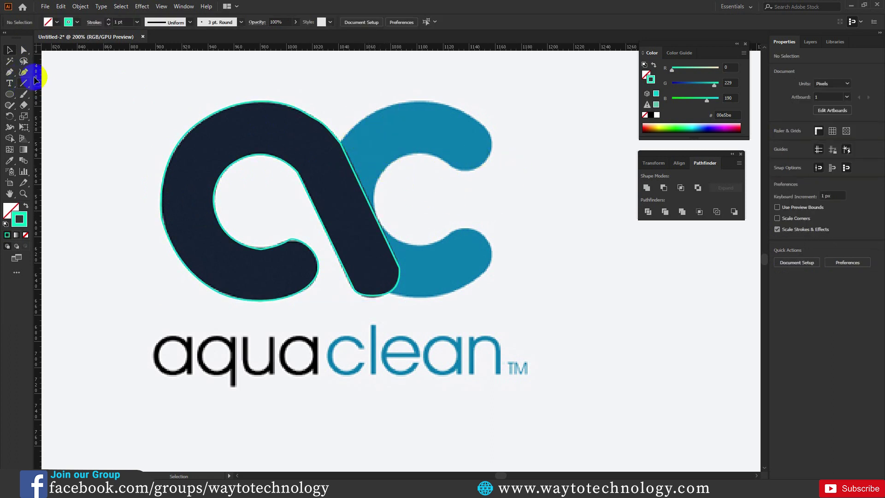
- Trace the outer edge of the blue "c" from its upper tip at about X 1155.5, Y 520.5 px, passing behind the "a" stem to the lower tip
{"action": "left_click", "coordinate": [10, 73]}
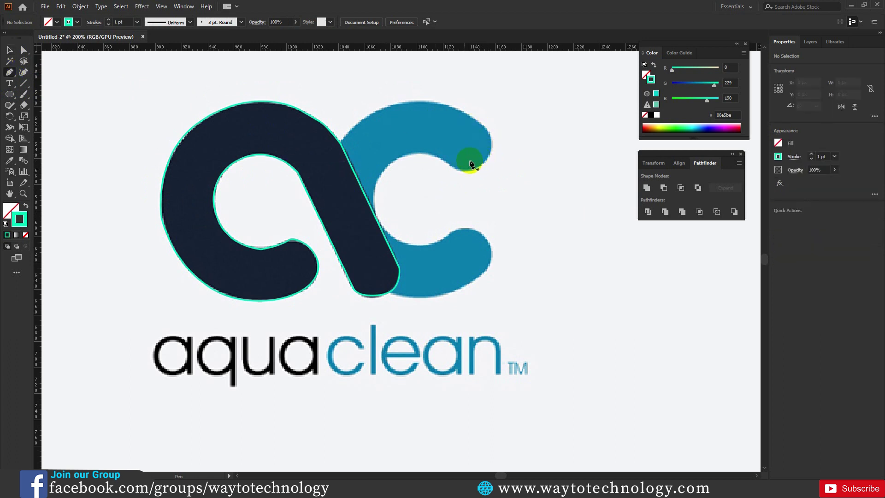
{"action": "left_click", "coordinate": [490, 133]}
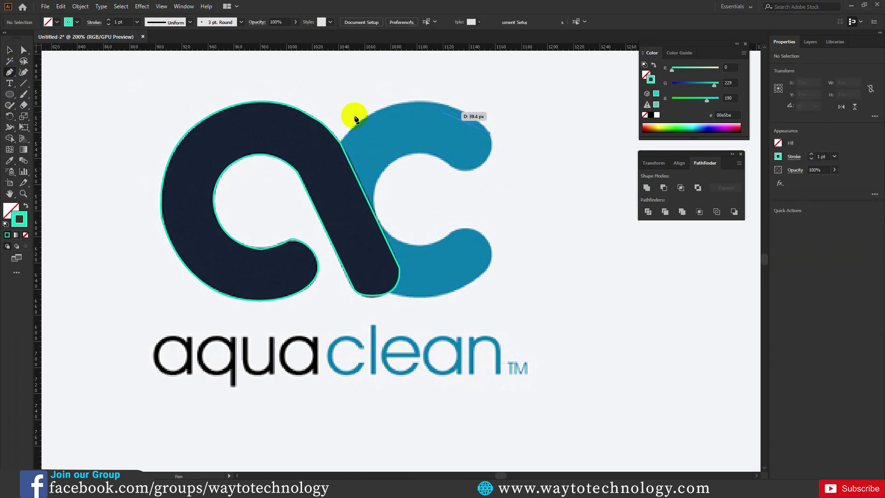
{"action": "left_click_drag", "start_coordinate": [385, 109], "coordinate": [310, 129]}
{"action": "left_click", "coordinate": [385, 107]}
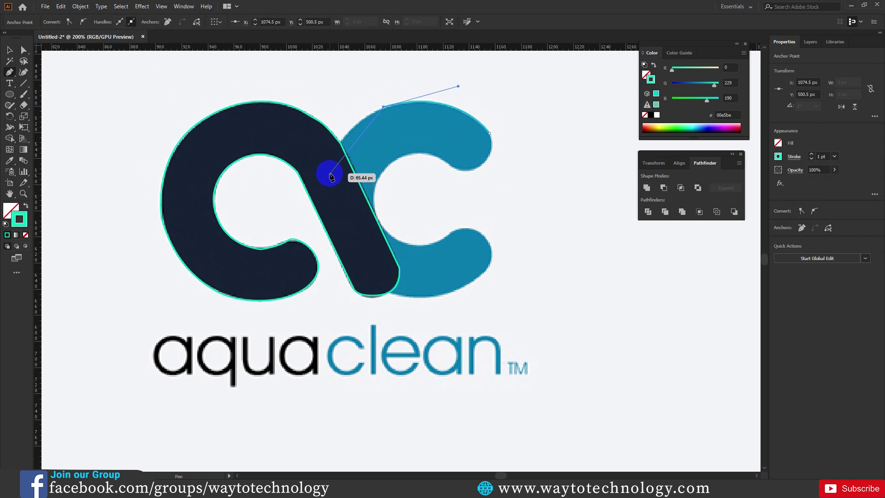
{"action": "left_click_drag", "start_coordinate": [331, 183], "coordinate": [337, 237]}
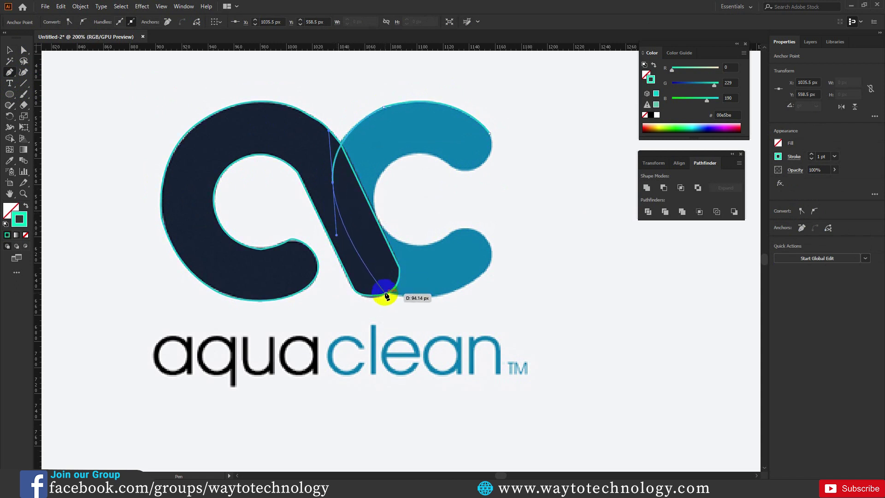
{"action": "left_click_drag", "start_coordinate": [378, 288], "coordinate": [402, 309]}
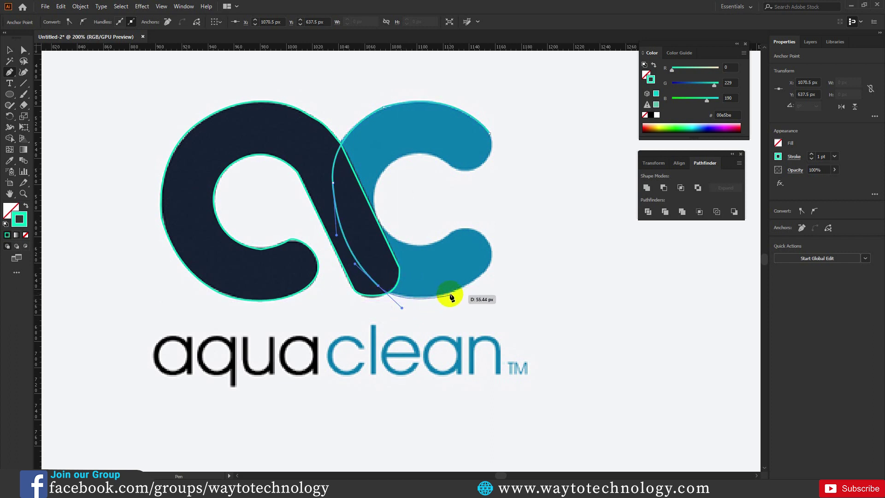
{"action": "left_click_drag", "start_coordinate": [450, 294], "coordinate": [490, 265]}
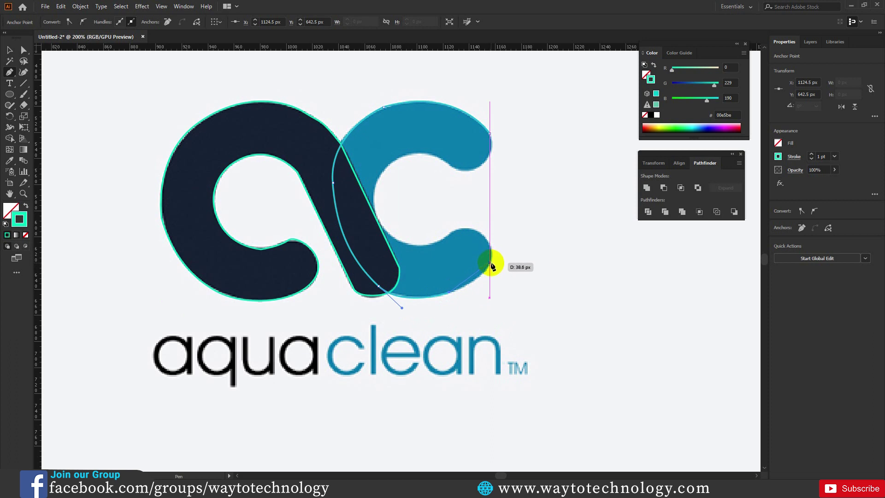
{"action": "left_click_drag", "start_coordinate": [491, 265], "coordinate": [491, 265]}
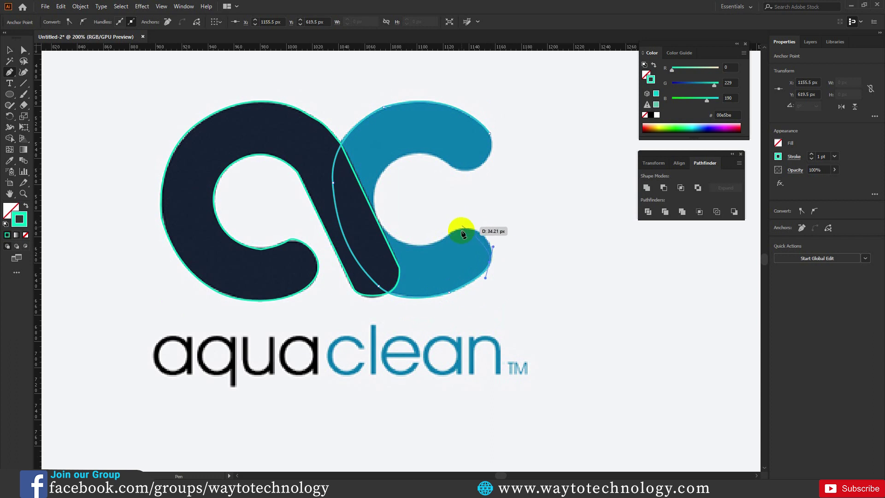
- Trace the lower rounded end and inner curve of the "c", close the outline at its starting anchor, and deselect it
{"action": "left_click_drag", "start_coordinate": [463, 226], "coordinate": [442, 225]}
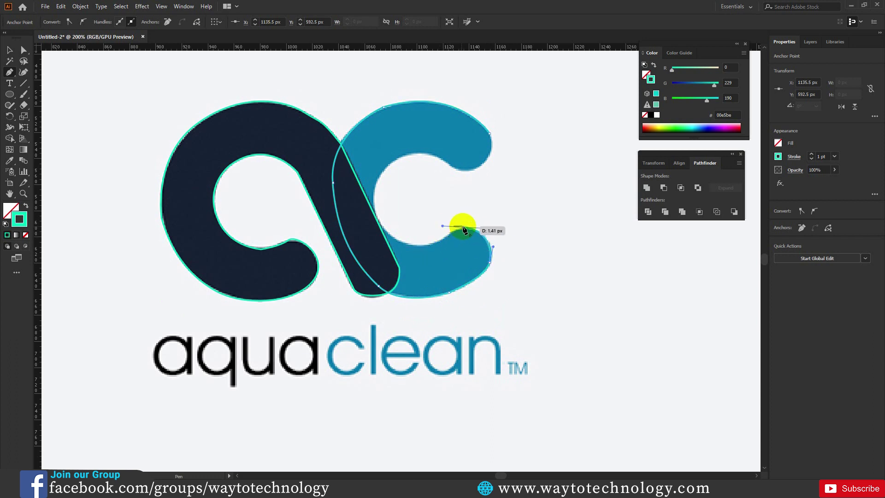
{"action": "left_click", "coordinate": [464, 229]}
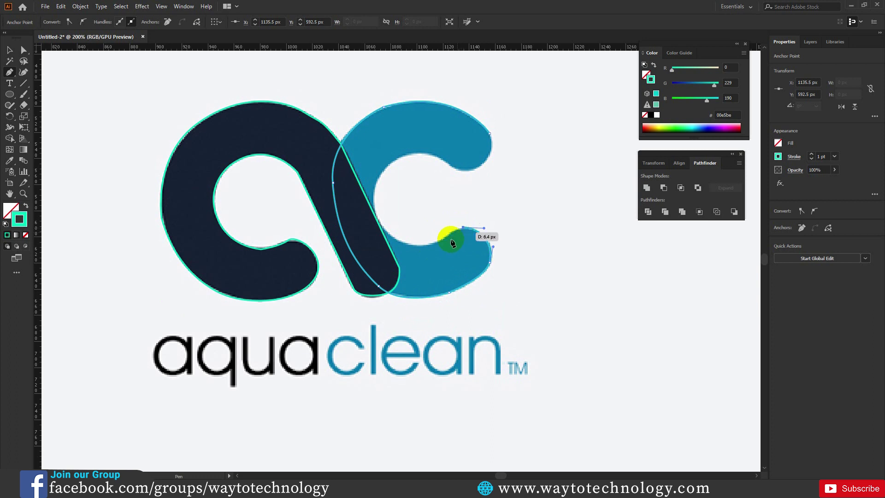
{"action": "left_click", "coordinate": [429, 249]}
{"action": "left_click_drag", "start_coordinate": [425, 254], "coordinate": [409, 264]}
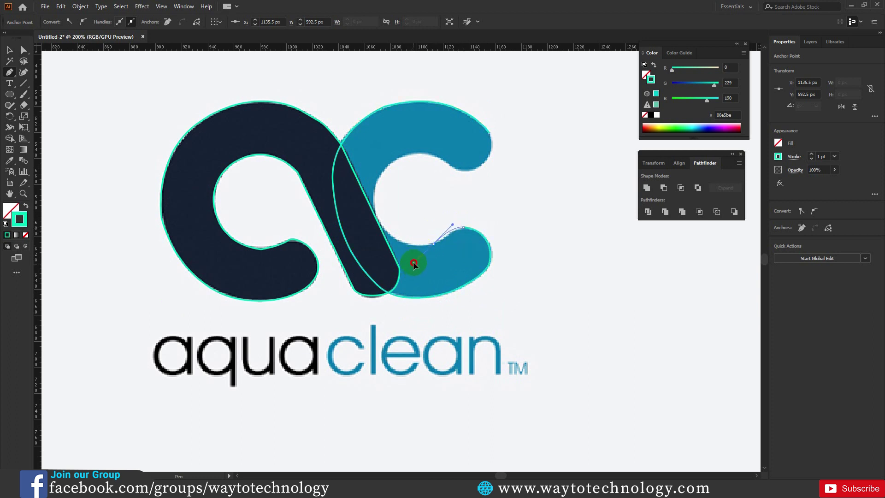
{"action": "left_click_drag", "start_coordinate": [435, 238], "coordinate": [356, 218]}
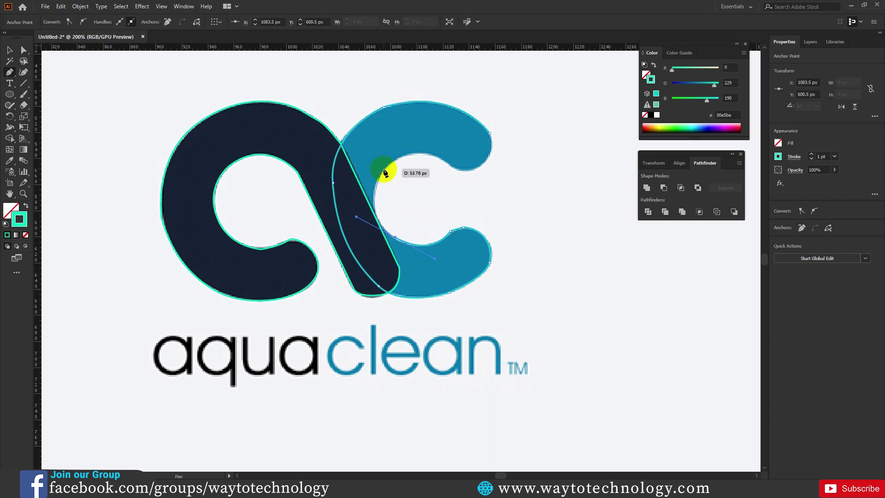
{"action": "left_click_drag", "start_coordinate": [384, 175], "coordinate": [490, 190]}
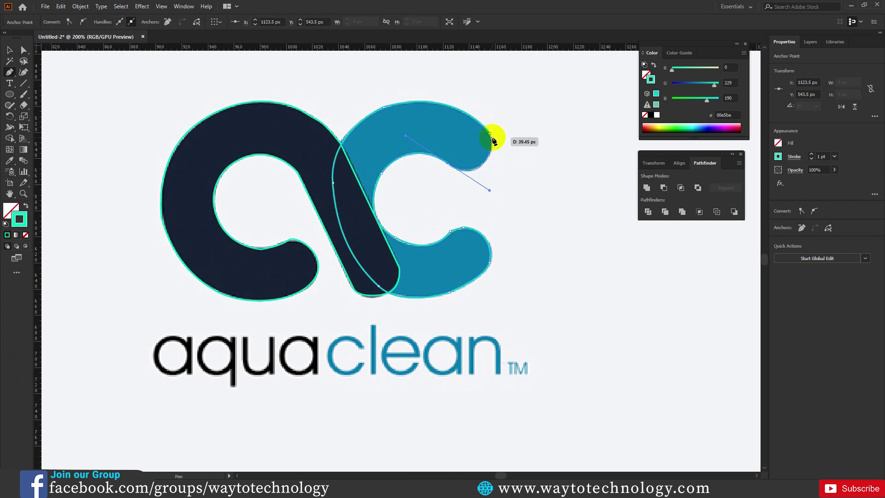
{"action": "left_click_drag", "start_coordinate": [492, 133], "coordinate": [482, 136]}
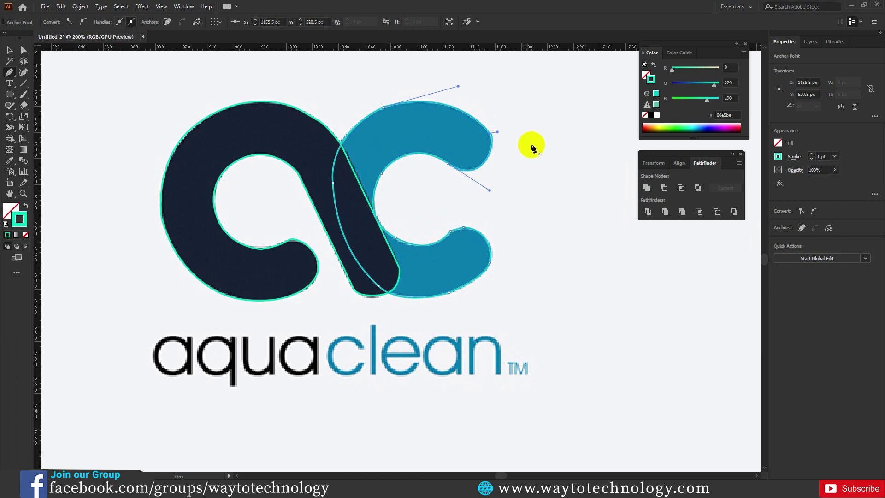
{"action": "key", "text": "v"}
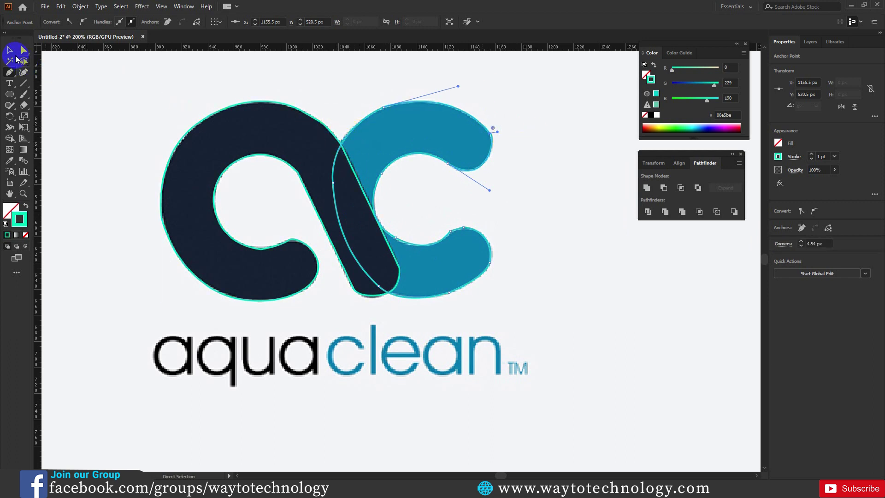
{"action": "left_click", "coordinate": [552, 136]}
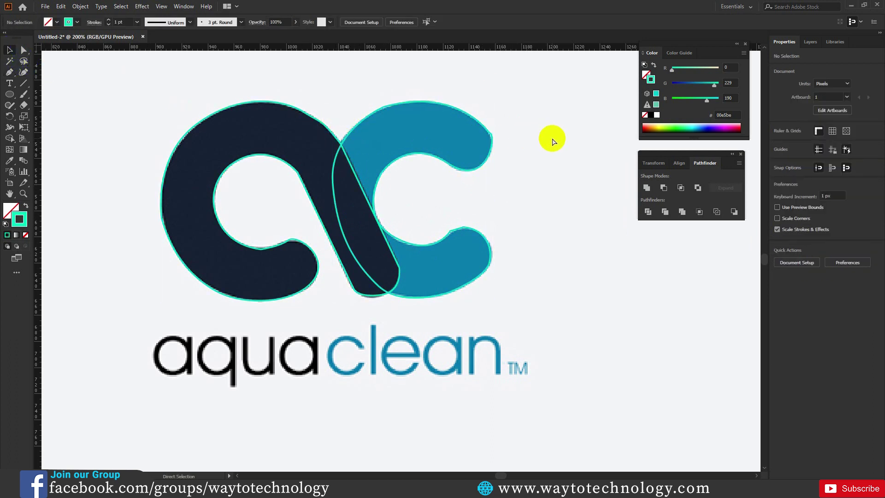
- Move the placed logo image to the left of the traced outlines, to about X 602, Y 623 px
{"action": "key", "text": "ctrl+minus"}
{"action": "key", "text": "ctrl+minus"}
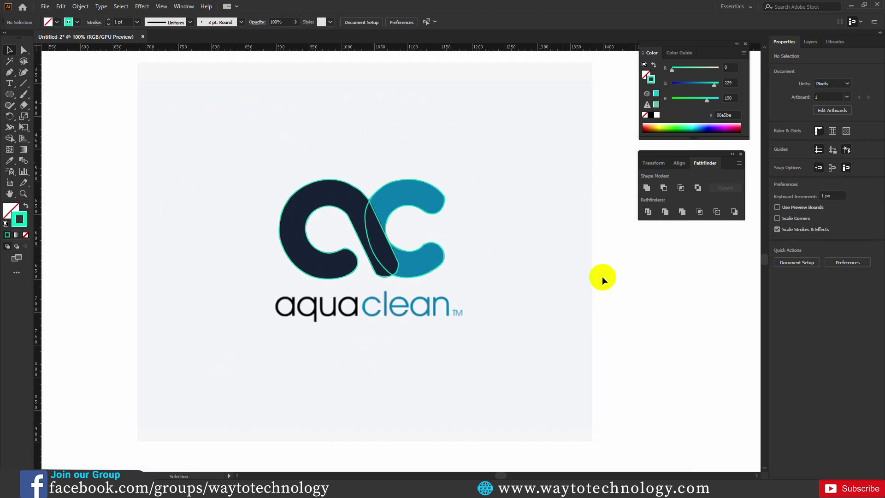
{"action": "key", "text": "a"}
{"action": "left_click", "coordinate": [579, 271]}
{"action": "key", "text": "v"}
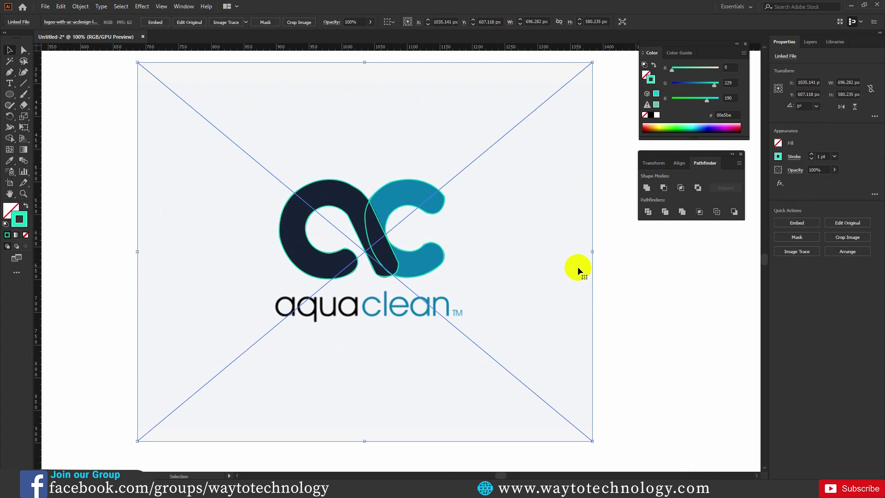
{"action": "left_click", "coordinate": [653, 247]}
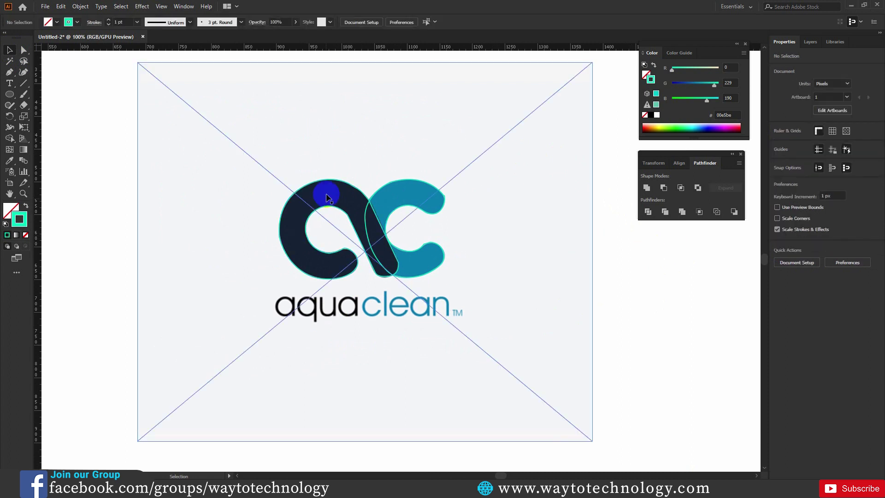
{"action": "left_click_drag", "start_coordinate": [536, 282], "coordinate": [258, 292]}
{"action": "scroll", "coordinate": [507, 282], "scroll_direction": "left", "scroll_amount": 5}
{"action": "left_click_drag", "start_coordinate": [411, 293], "coordinate": [389, 289]}
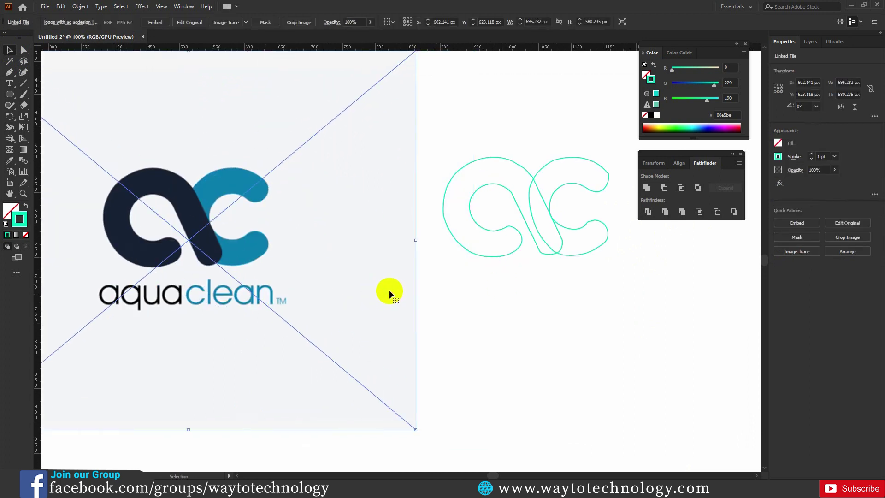
- Fill the traced "a" outline with the dark navy sampled from the original logo's "a" and deselect everything
{"action": "left_click", "coordinate": [493, 229]}
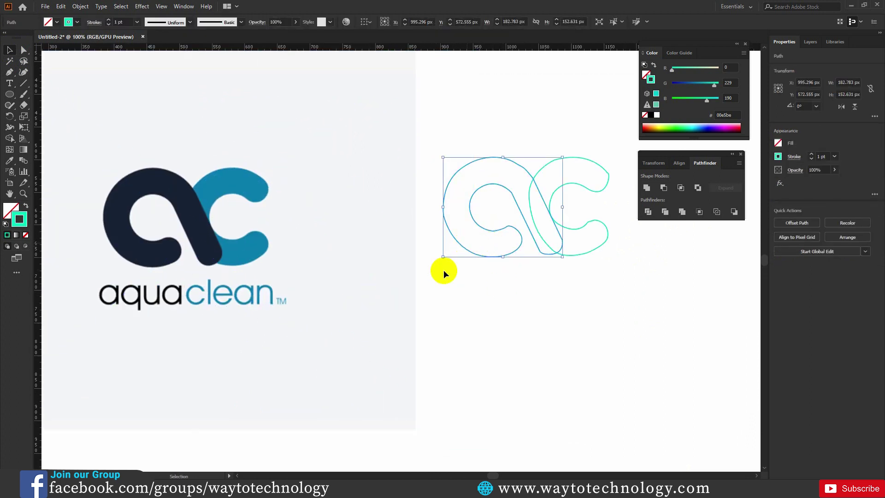
{"action": "key", "text": "i"}
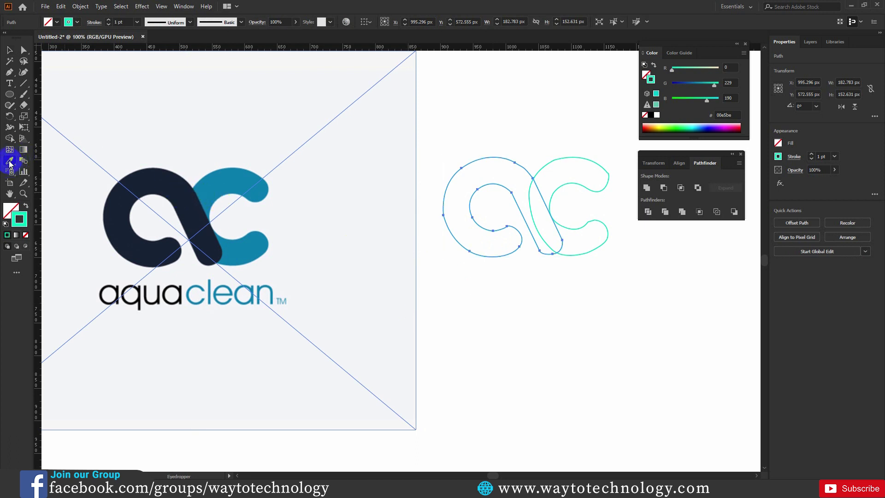
{"action": "left_click", "coordinate": [187, 187]}
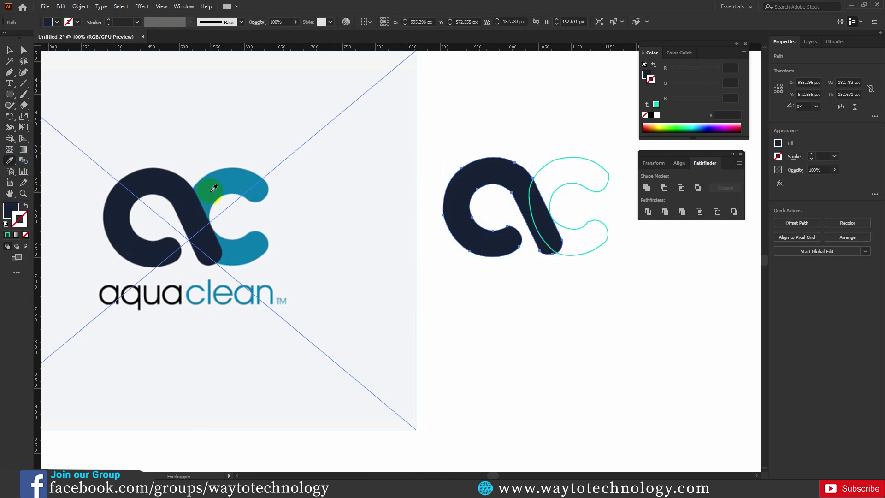
{"action": "left_click", "coordinate": [10, 49]}
{"action": "left_click", "coordinate": [524, 278]}
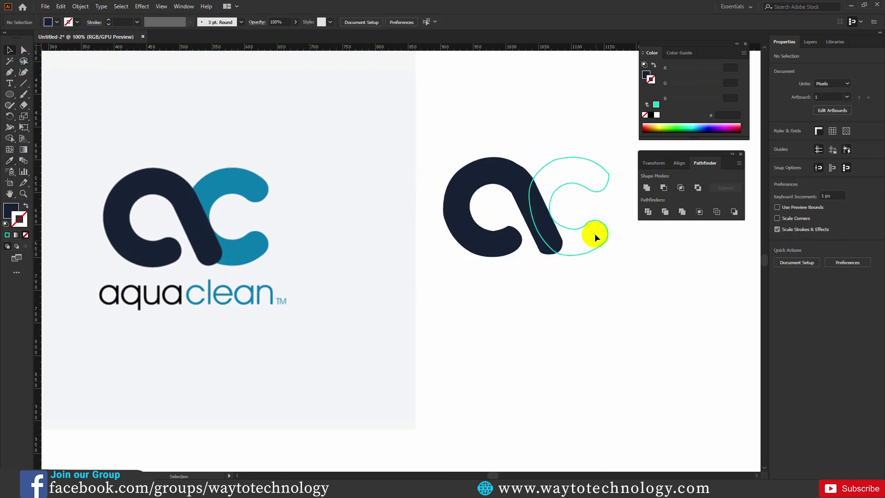
- Fill the traced "c" outline with the teal blue sampled from the original logo's "c" and deselect everything
{"action": "left_click", "coordinate": [585, 231]}
{"action": "key", "text": "i"}
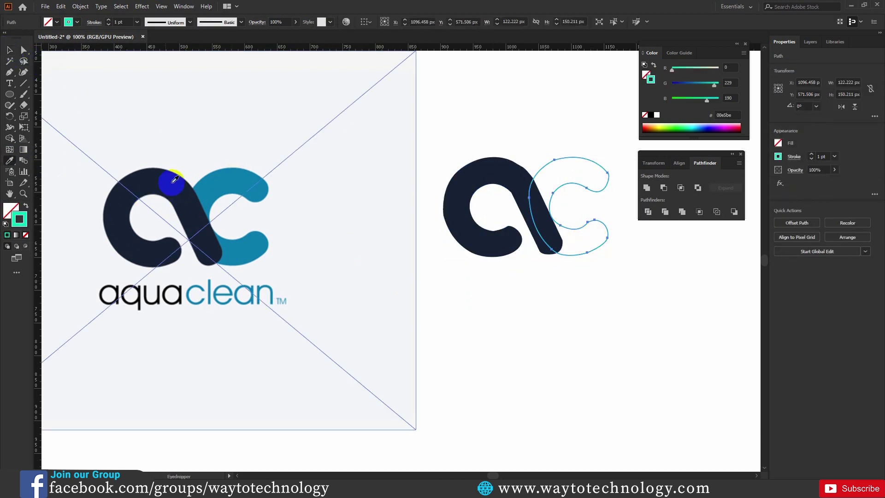
{"action": "left_click", "coordinate": [228, 181]}
{"action": "left_click", "coordinate": [9, 49]}
{"action": "left_click", "coordinate": [522, 294]}
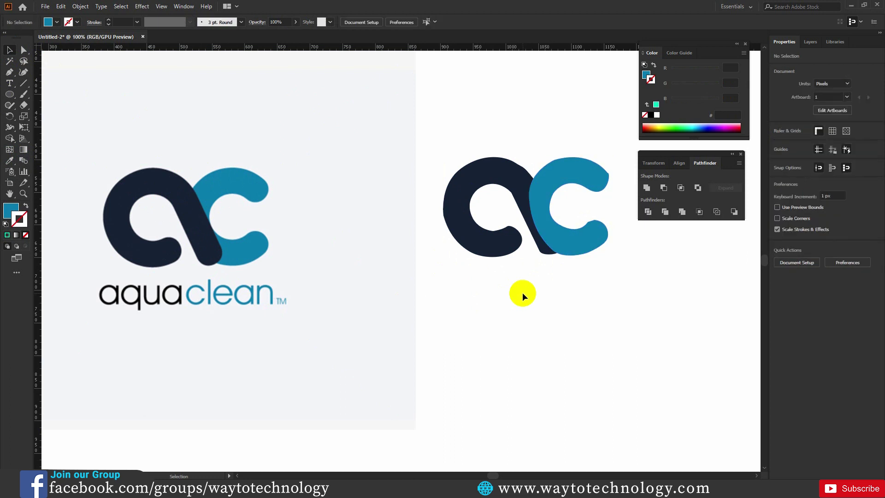
- Send the blue "c" shape backward behind the navy "a" and deselect it
{"action": "left_click", "coordinate": [543, 194]}
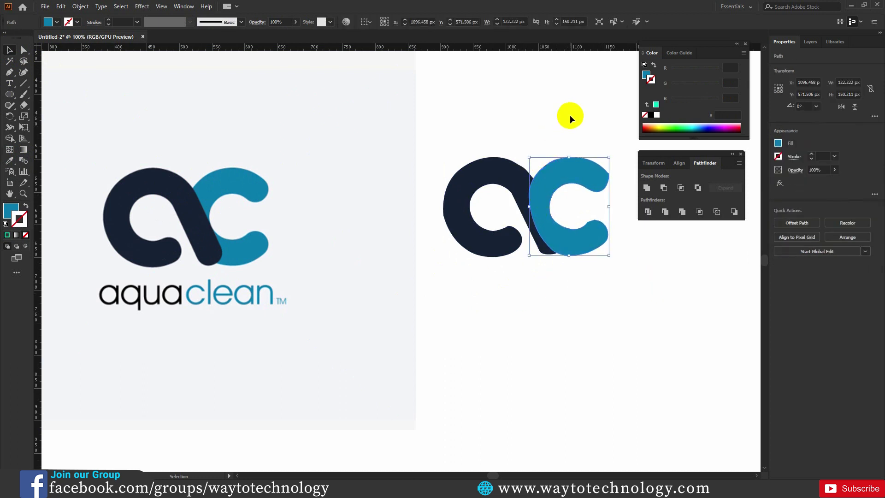
{"action": "key", "text": "a"}
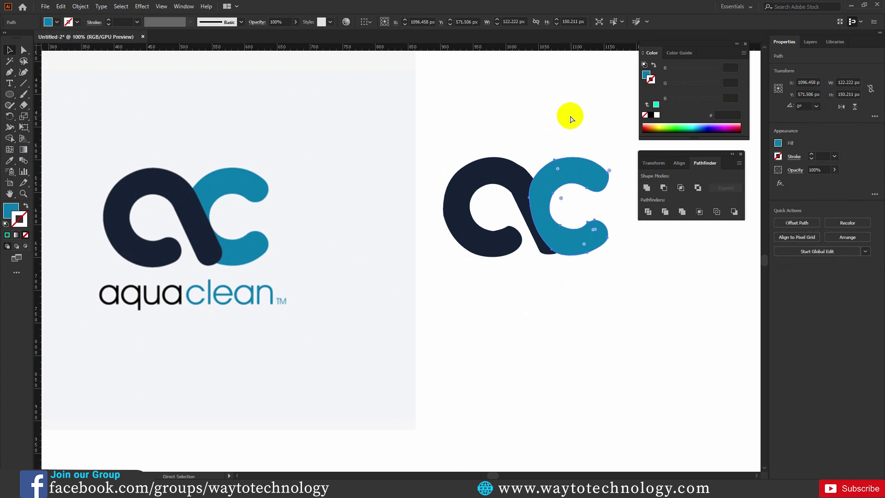
{"action": "key", "text": "ctrl+bracketleft"}
{"action": "key", "text": "v"}
{"action": "left_click", "coordinate": [575, 328]}
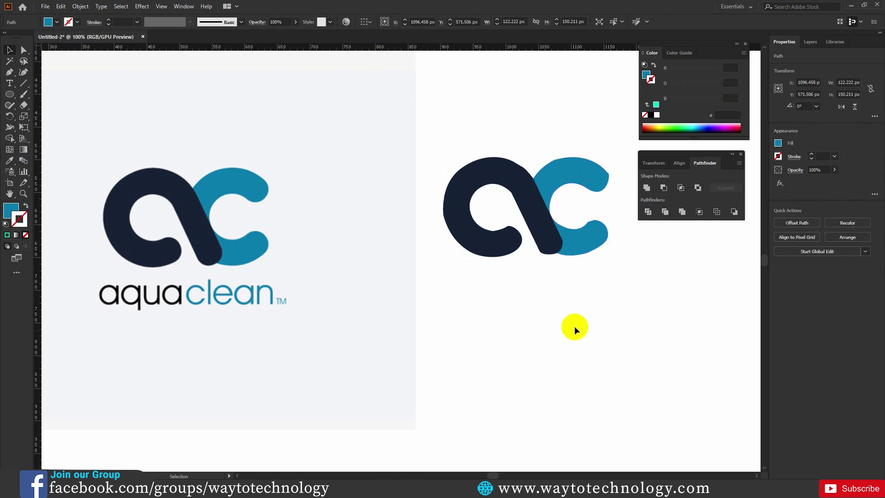
- Examine the edge quality of the placed logo image and of the traced "a" at high magnification, up to 4800%
{"action": "left_click_drag", "start_coordinate": [201, 210], "coordinate": [390, 212]}
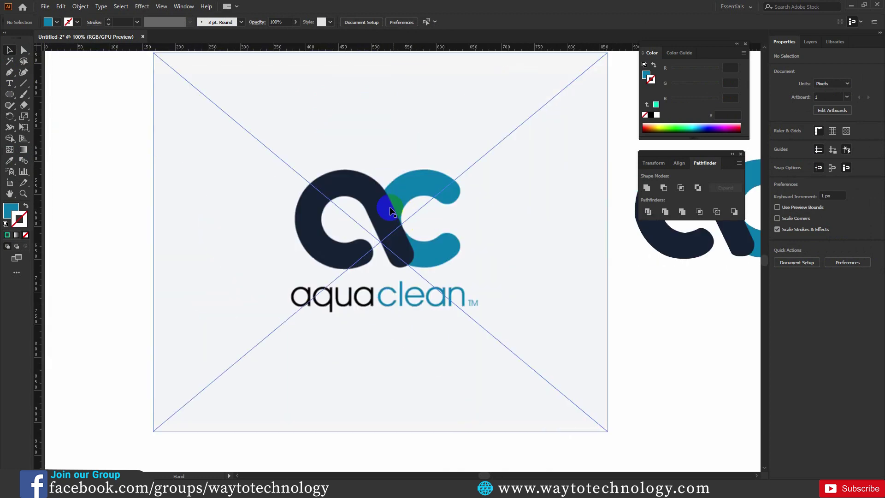
{"action": "scroll", "coordinate": [390, 212], "scroll_direction": "up", "scroll_amount": 5}
{"action": "scroll", "coordinate": [390, 212], "scroll_direction": "down", "scroll_amount": 5}
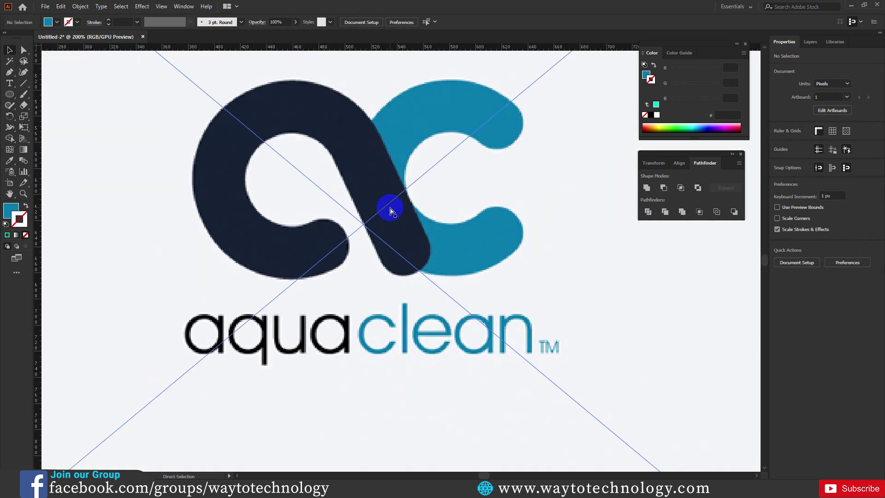
{"action": "left_click_drag", "start_coordinate": [615, 255], "coordinate": [312, 263]}
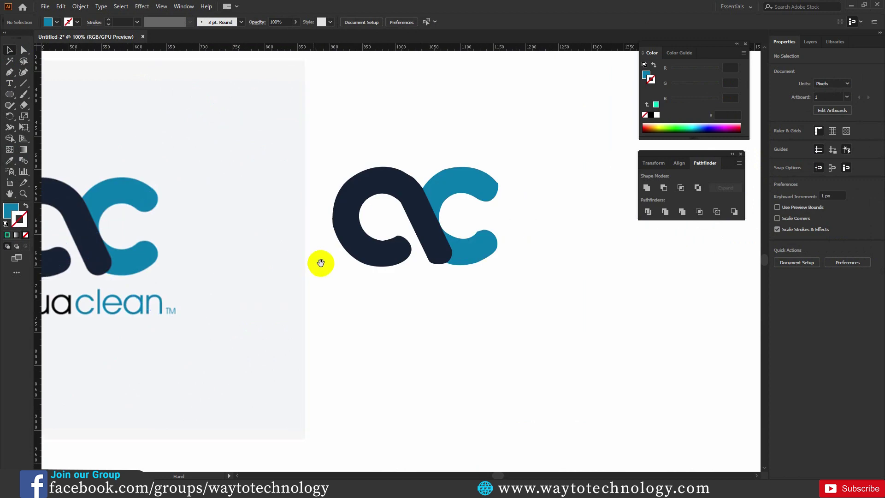
{"action": "left_click_drag", "start_coordinate": [360, 162], "coordinate": [368, 318]}
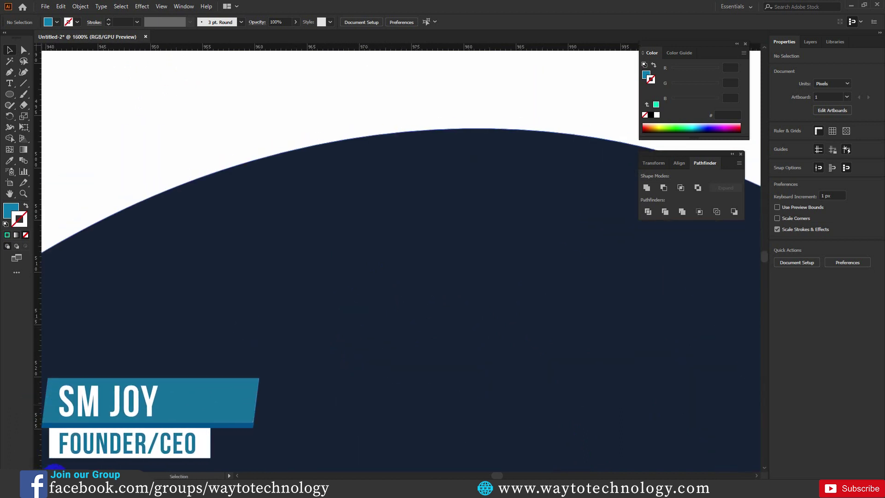
{"action": "left_click", "coordinate": [420, 269]}
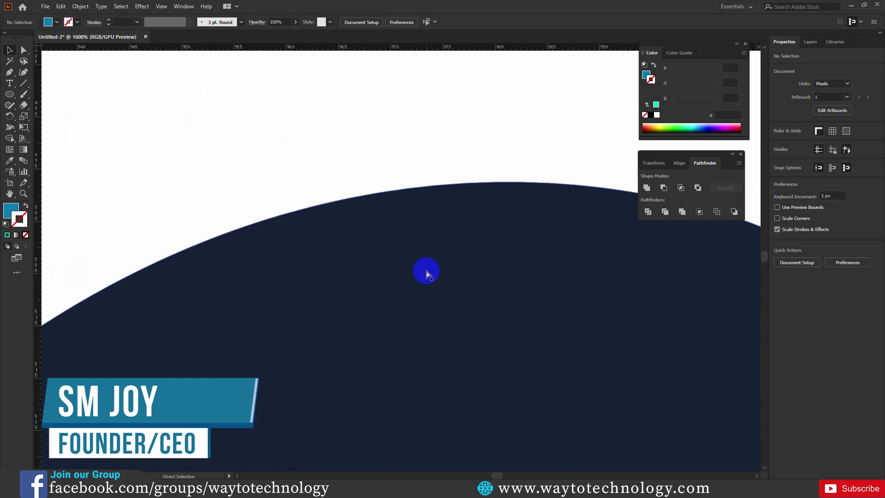
{"action": "left_click", "coordinate": [426, 273]}
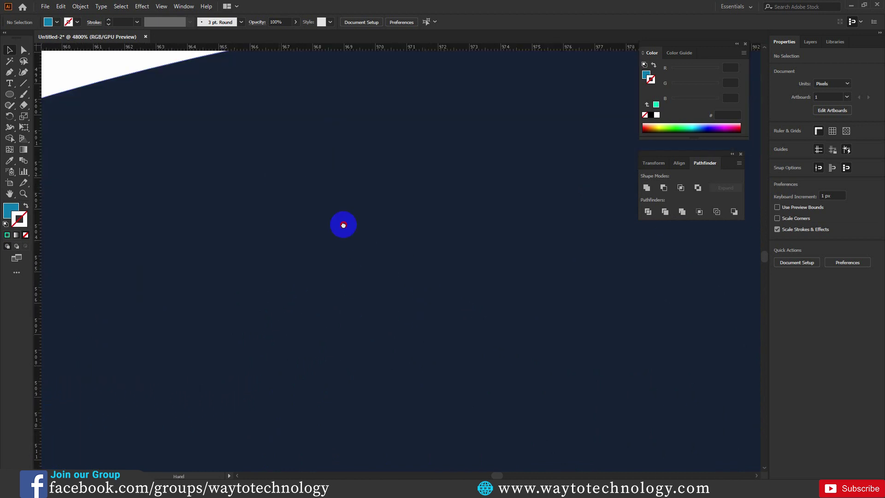
{"action": "left_click_drag", "start_coordinate": [343, 223], "coordinate": [426, 303]}
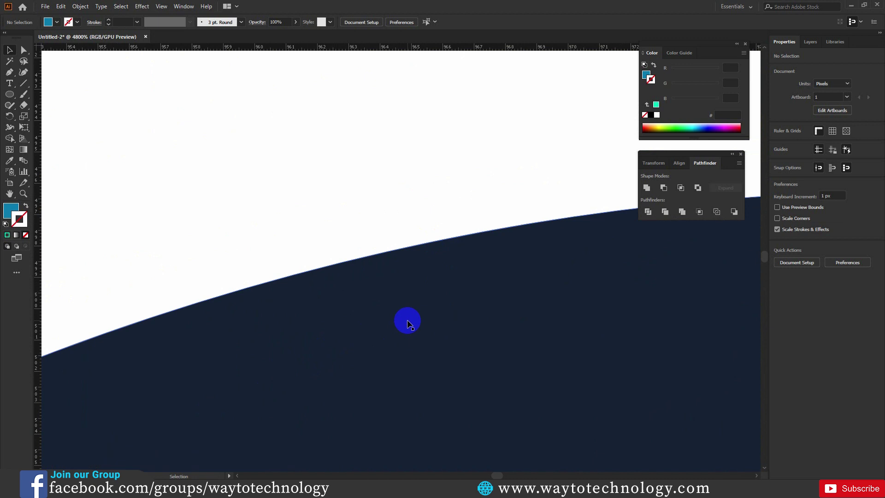
- Compare the finished traced mark with the original logo image at whole-artboard and reduced magnifications
{"action": "key", "text": "ctrl+0"}
{"action": "key", "text": "ctrl+minus"}
{"action": "key", "text": "ctrl+minus"}
{"action": "key", "text": "ctrl+minus"}
{"action": "key", "text": "ctrl+minus"}
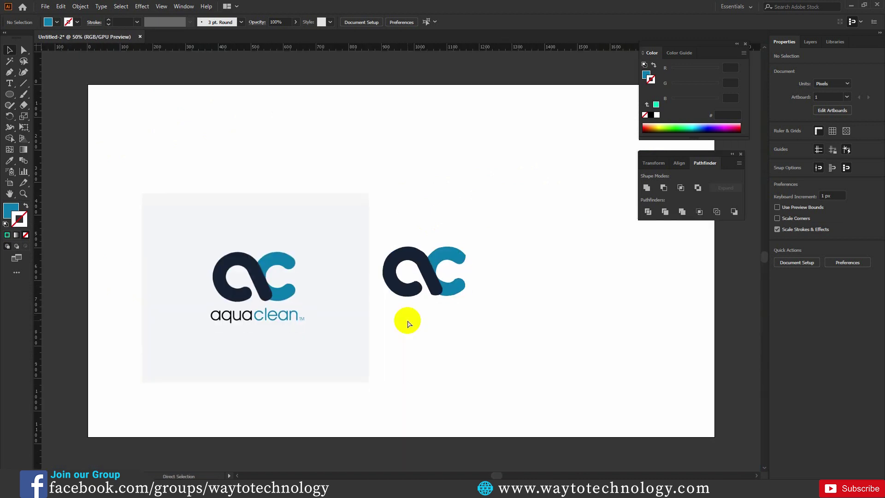
{"action": "key", "text": "ctrl+minus"}
{"action": "key", "text": "ctrl+plus"}
{"action": "key", "text": "ctrl+plus"}
{"action": "key", "text": "ctrl+plus"}
{"action": "key", "text": "ctrl+plus"}
{"action": "key", "text": "ctrl+plus"}
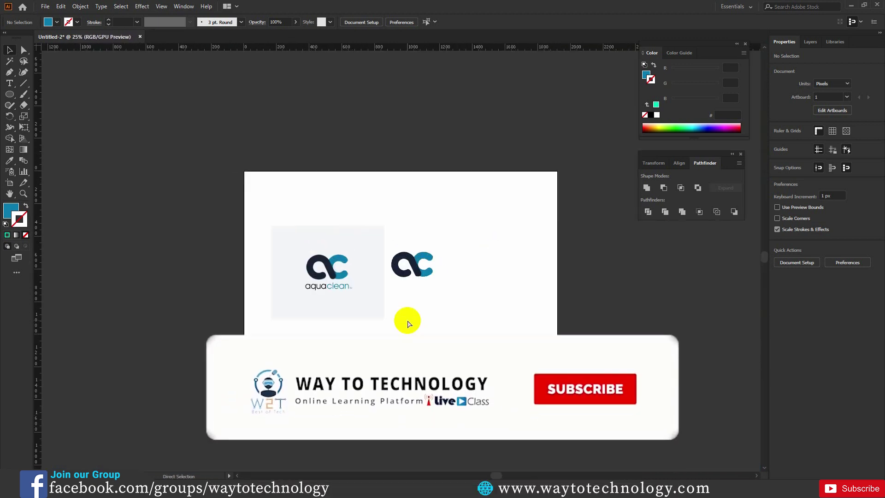
{"action": "key", "text": "ctrl+plus"}
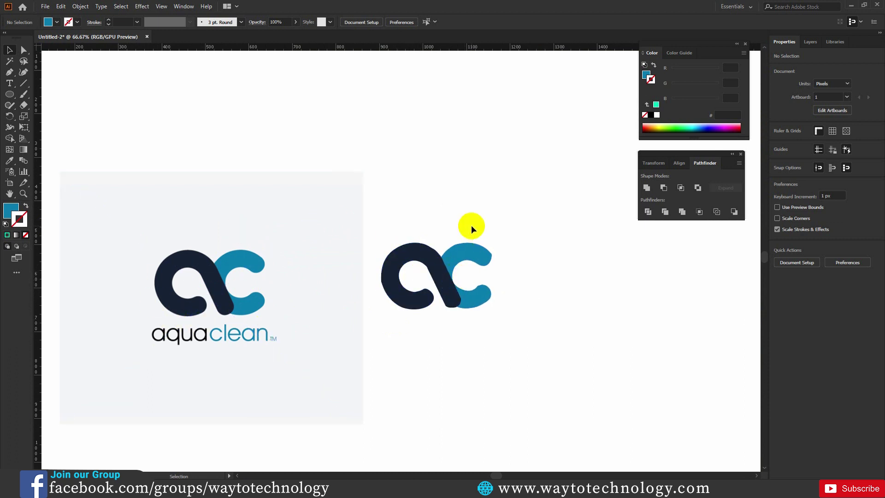
{"action": "left_click", "coordinate": [435, 266]}
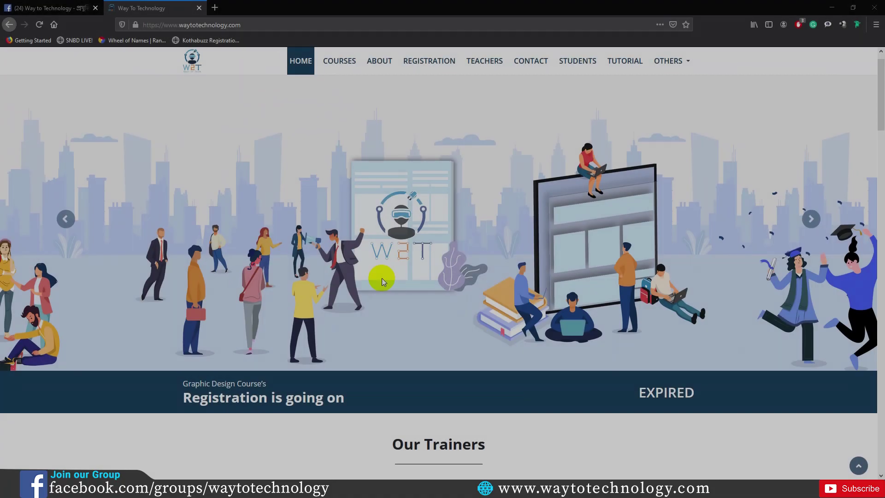
- Switch to the Way To Technology website in the browser and view its Our Trainers section
{"action": "scroll", "coordinate": [382, 278], "scroll_direction": "down", "scroll_amount": 5}
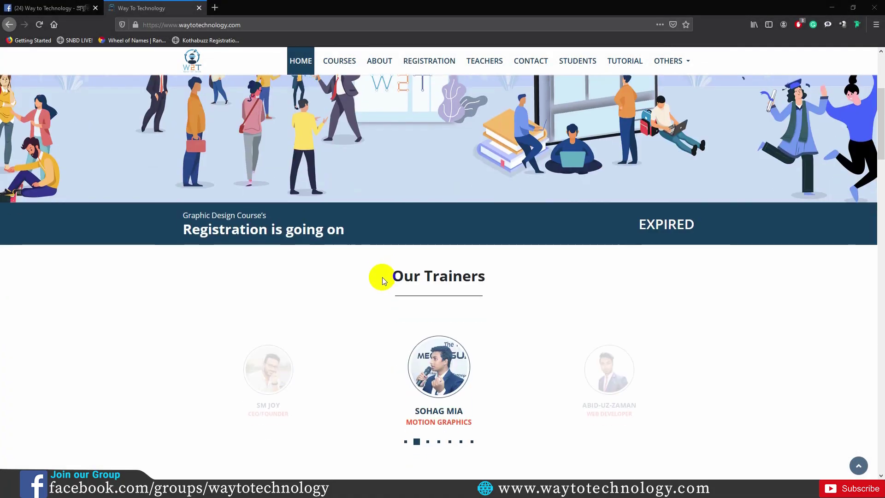
{"action": "left_click", "coordinate": [406, 352]}
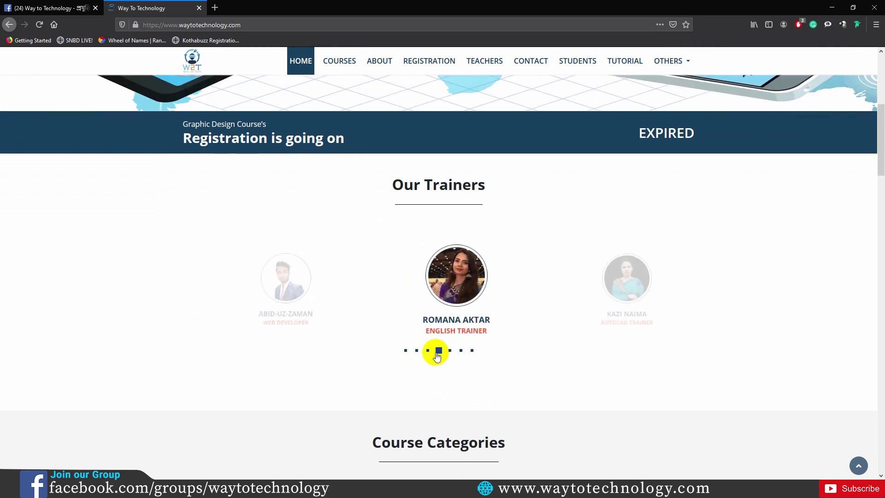
- Switch to the Way to Technology Facebook group and browse the student homework and design posts in its discussion feed
{"action": "key", "text": "ctrl+Tab"}
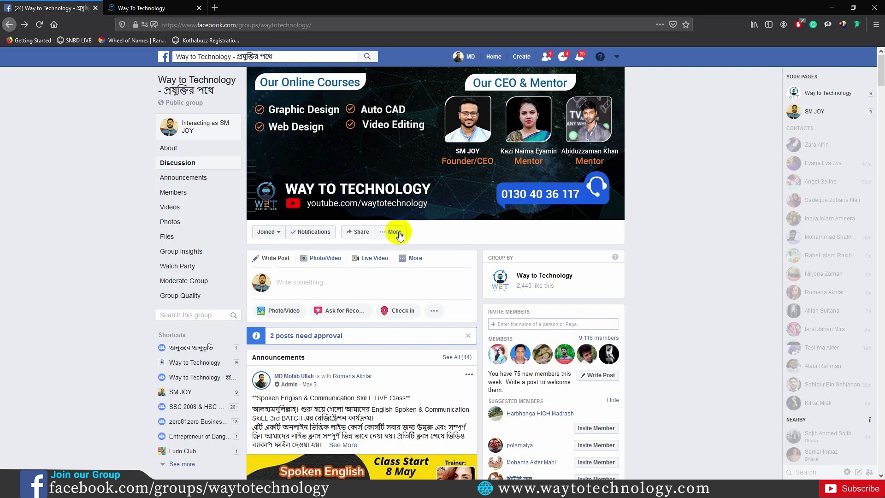
{"action": "scroll", "coordinate": [415, 230], "scroll_direction": "down", "scroll_amount": 8}
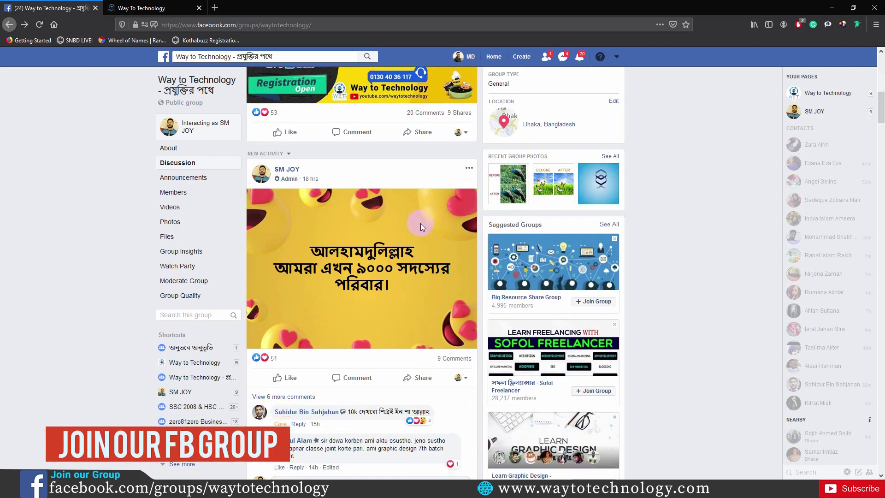
{"action": "scroll", "coordinate": [422, 228], "scroll_direction": "down", "scroll_amount": 10}
{"action": "scroll", "coordinate": [430, 229], "scroll_direction": "down", "scroll_amount": 20}
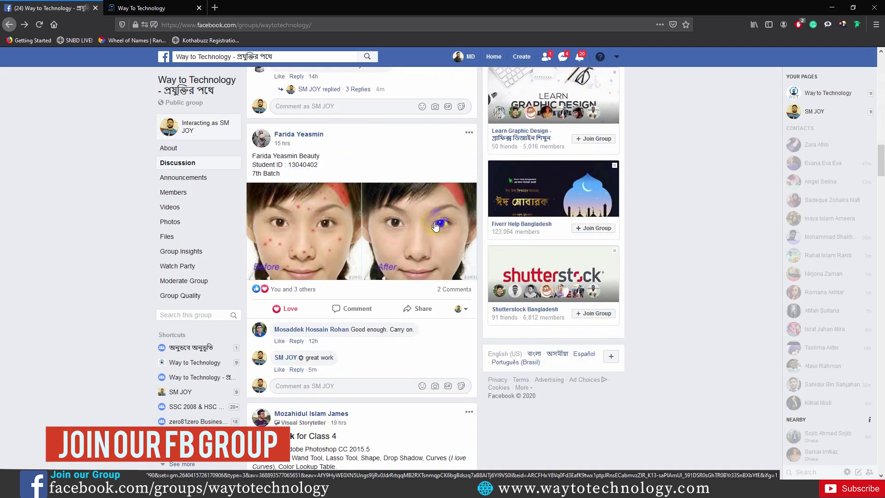
{"action": "scroll", "coordinate": [431, 222], "scroll_direction": "down", "scroll_amount": 15}
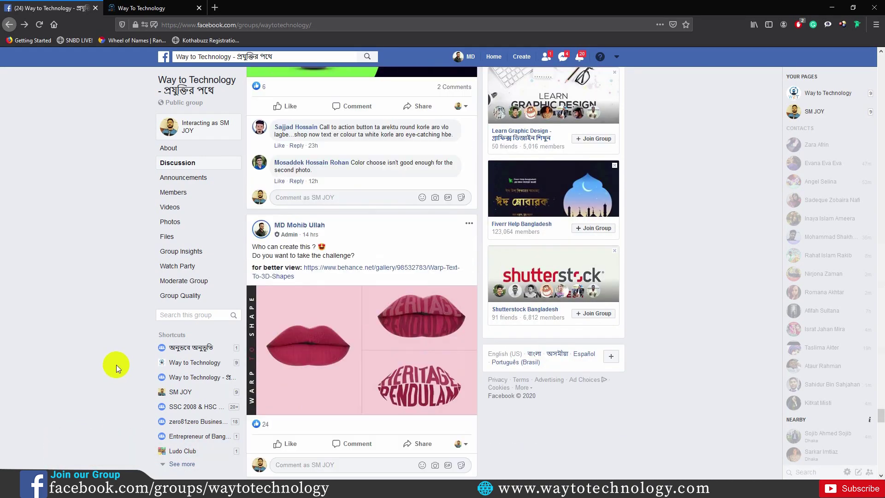
{"action": "scroll", "coordinate": [411, 331], "scroll_direction": "down", "scroll_amount": 15}
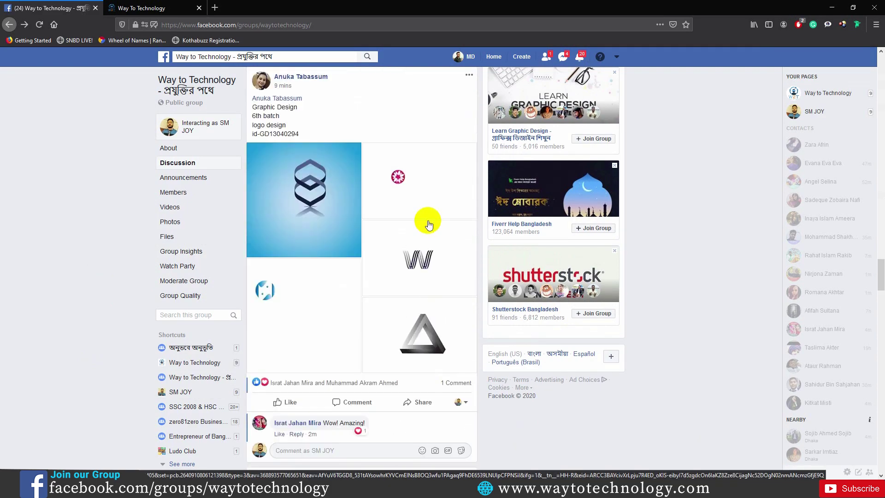
{"action": "scroll", "coordinate": [429, 224], "scroll_direction": "down", "scroll_amount": 20}
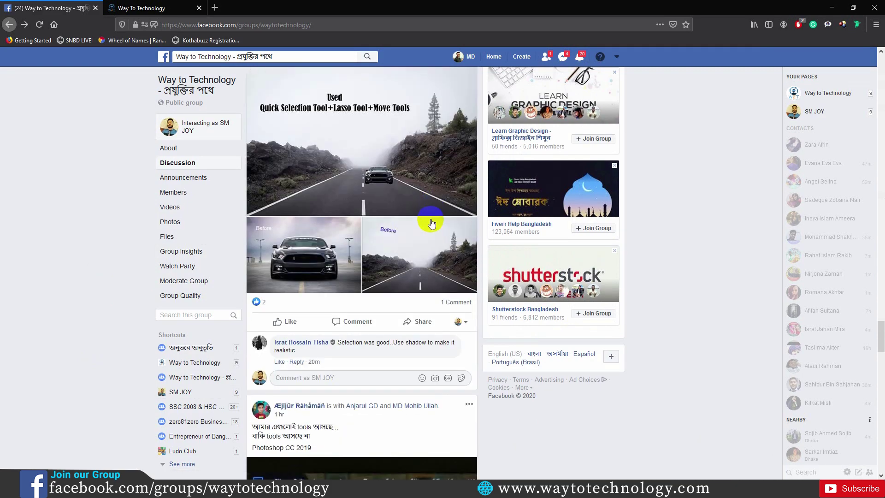
{"action": "scroll", "coordinate": [428, 220], "scroll_direction": "down", "scroll_amount": 13}
{"action": "scroll", "coordinate": [430, 218], "scroll_direction": "up", "scroll_amount": 2}
{"action": "scroll", "coordinate": [427, 217], "scroll_direction": "down", "scroll_amount": 6}
{"action": "scroll", "coordinate": [426, 217], "scroll_direction": "up", "scroll_amount": 8}
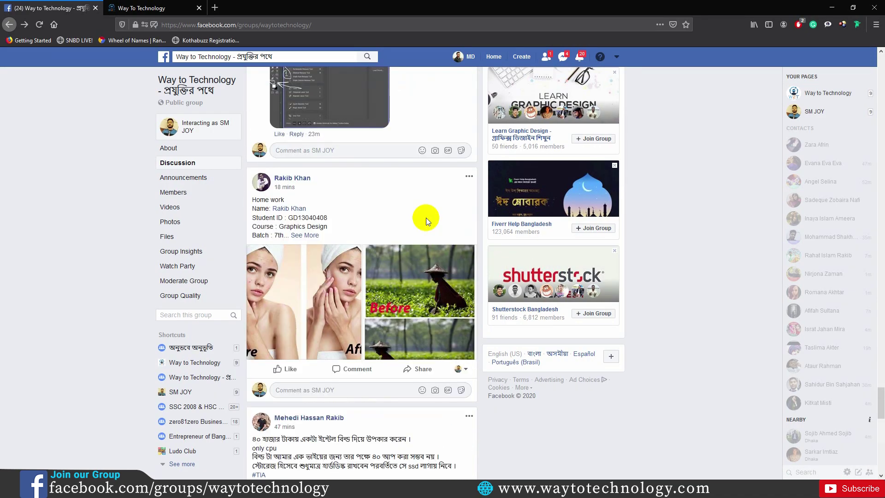
{"action": "scroll", "coordinate": [426, 221], "scroll_direction": "down", "scroll_amount": 12}
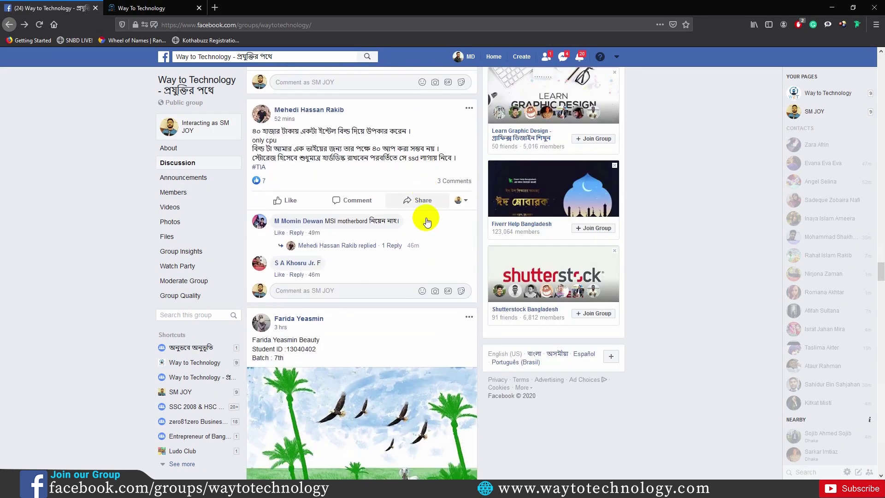
{"action": "scroll", "coordinate": [426, 220], "scroll_direction": "down", "scroll_amount": 10}
{"action": "scroll", "coordinate": [424, 219], "scroll_direction": "down", "scroll_amount": 12}
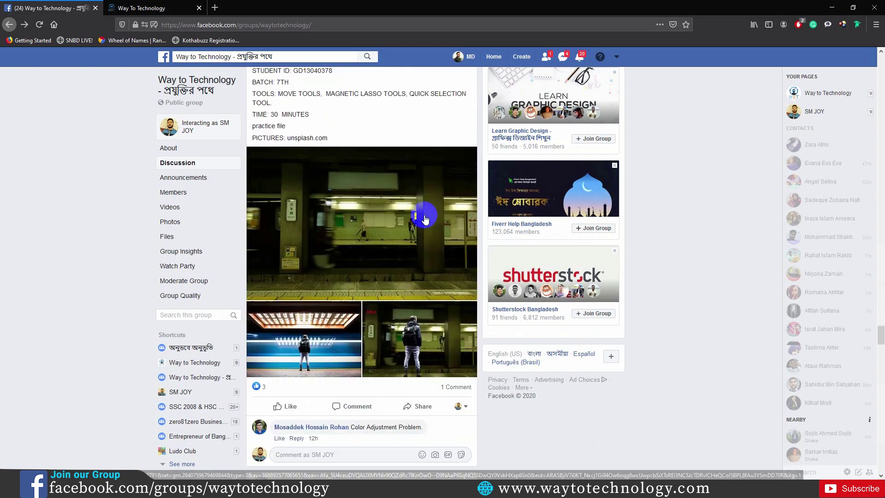
{"action": "scroll", "coordinate": [424, 216], "scroll_direction": "down", "scroll_amount": 15}
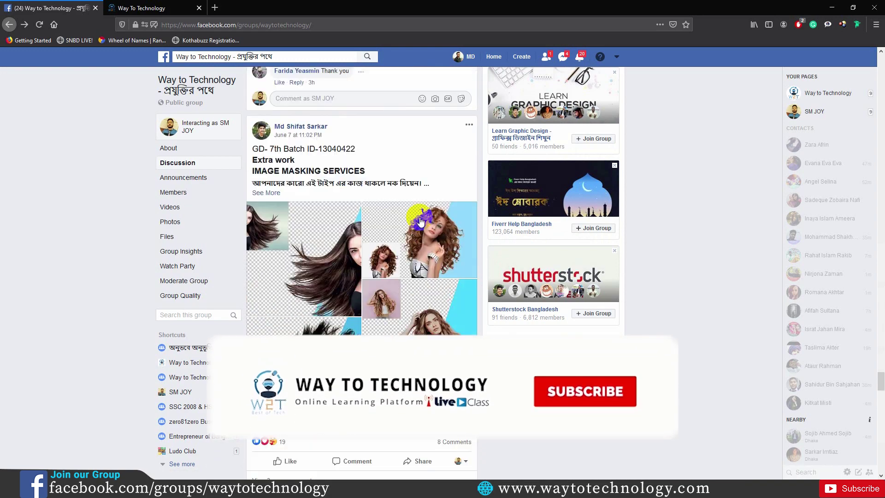
{"action": "scroll", "coordinate": [458, 189], "scroll_direction": "down", "scroll_amount": 15}
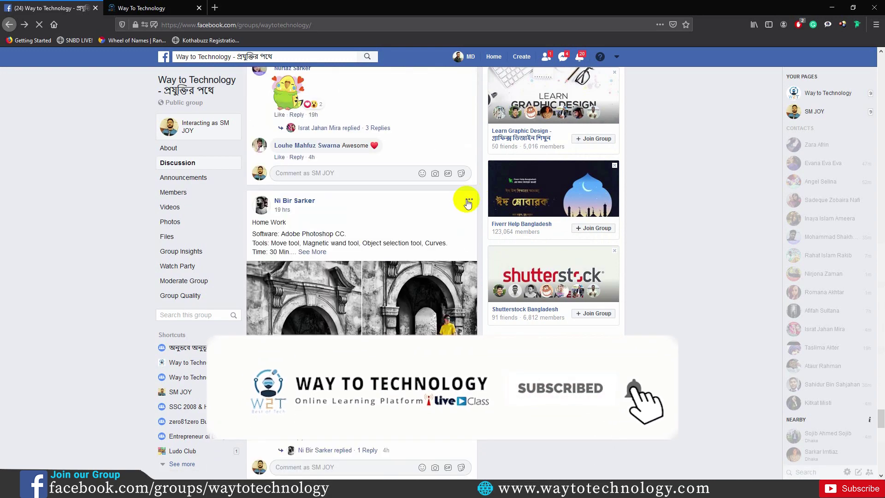
{"action": "scroll", "coordinate": [438, 231], "scroll_direction": "down", "scroll_amount": 3}
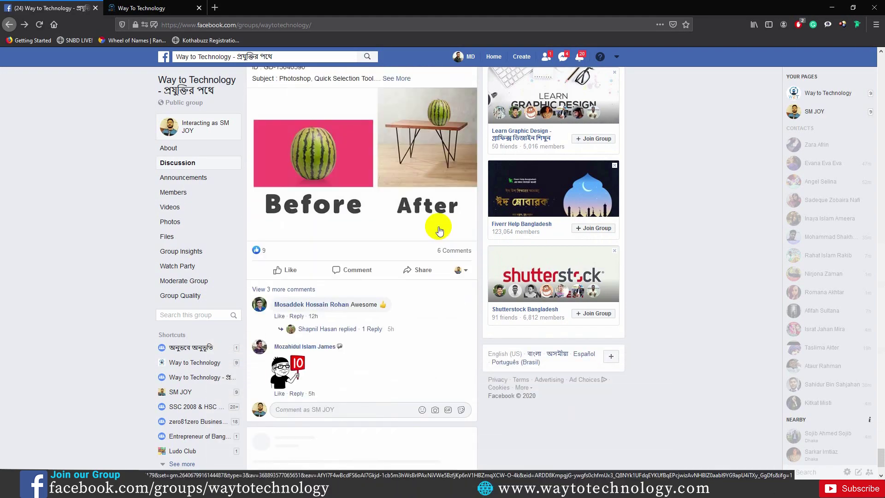